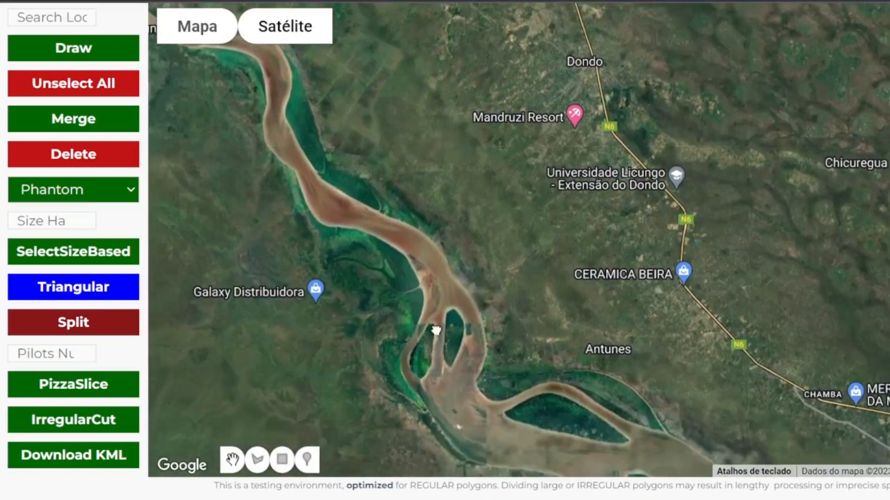
- Draw a rectangle over the open brown land west of the river, south-east of Galaxy Distribuidora
scroll(457, 327, "up", 2)
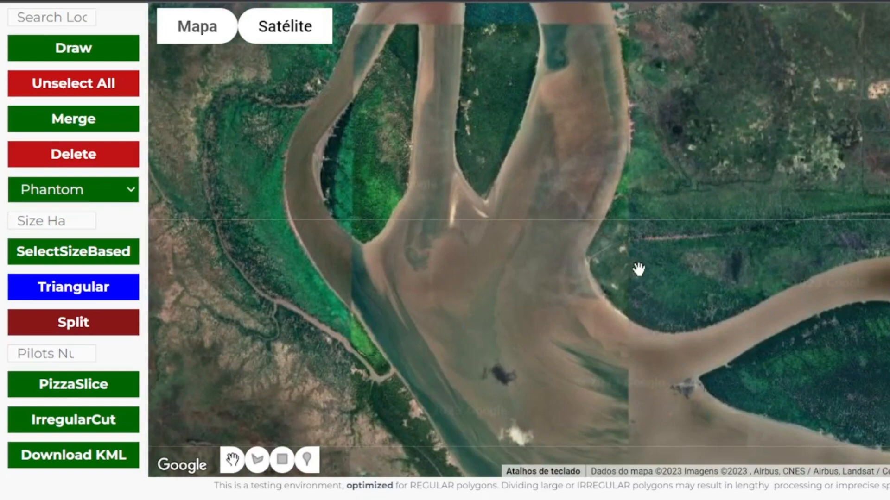
left_click_drag(638, 269, 413, 326)
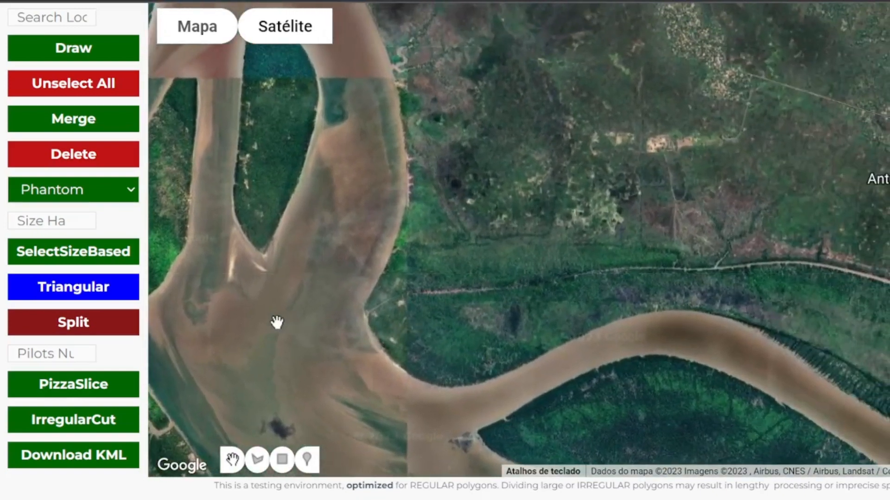
left_click_drag(290, 318, 753, 302)
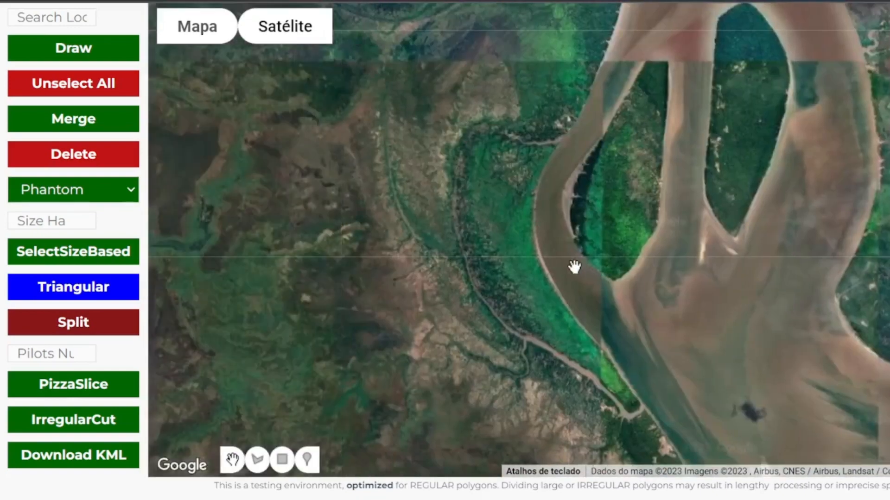
left_click_drag(447, 242, 497, 324)
left_click_drag(433, 222, 459, 299)
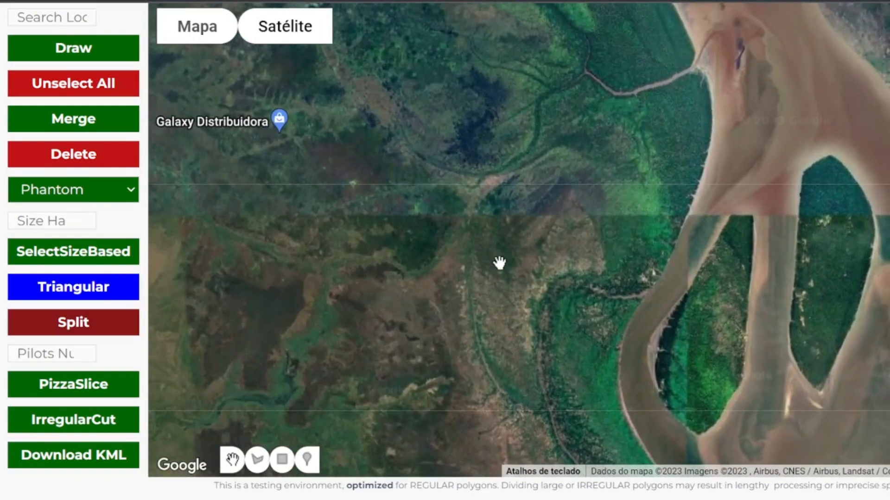
scroll(497, 269, "up", 2)
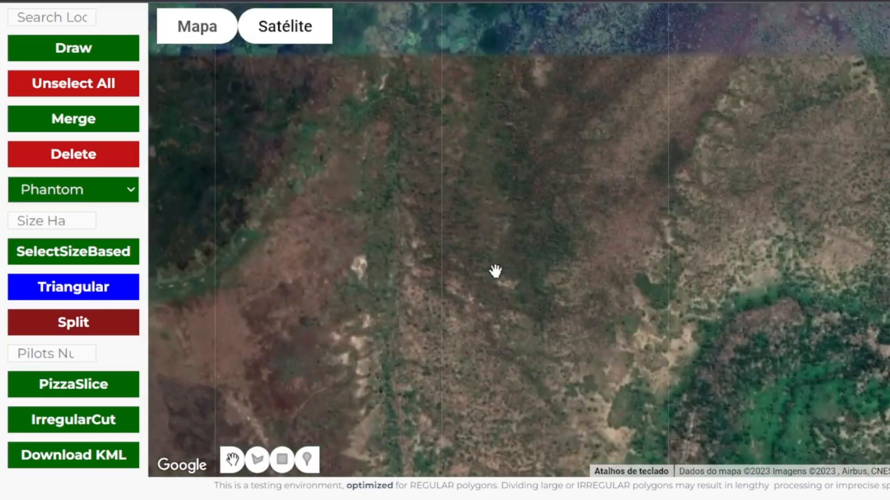
left_click(284, 459)
left_click_drag(456, 174, 704, 322)
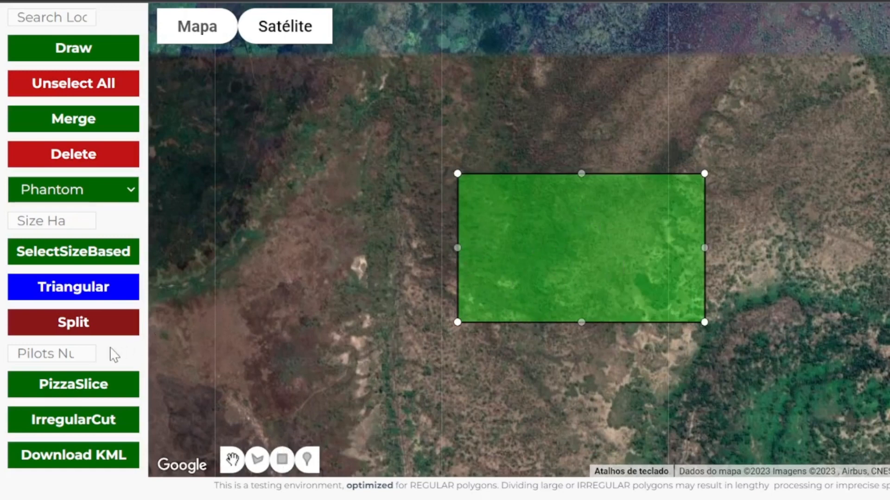
- Set the number of pilots to 4 and split the rectangle with IrregularCut
left_click(55, 355)
left_click(282, 358)
type("4")
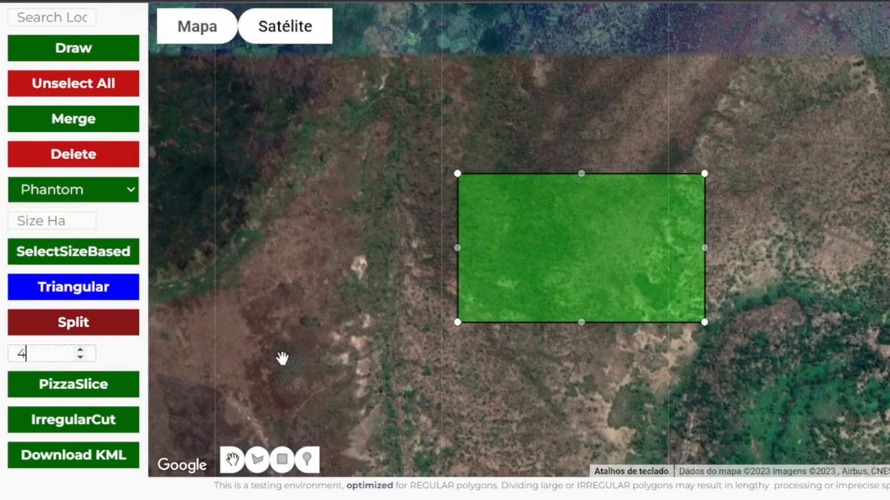
left_click(81, 422)
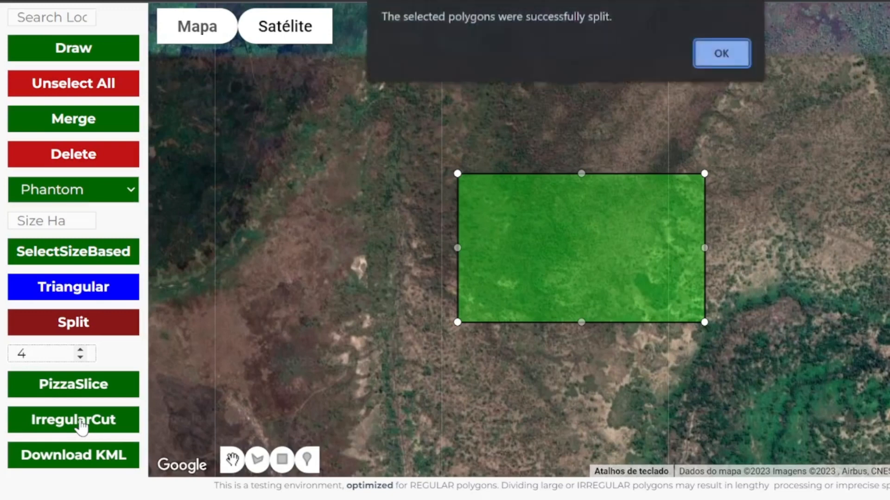
left_click(720, 58)
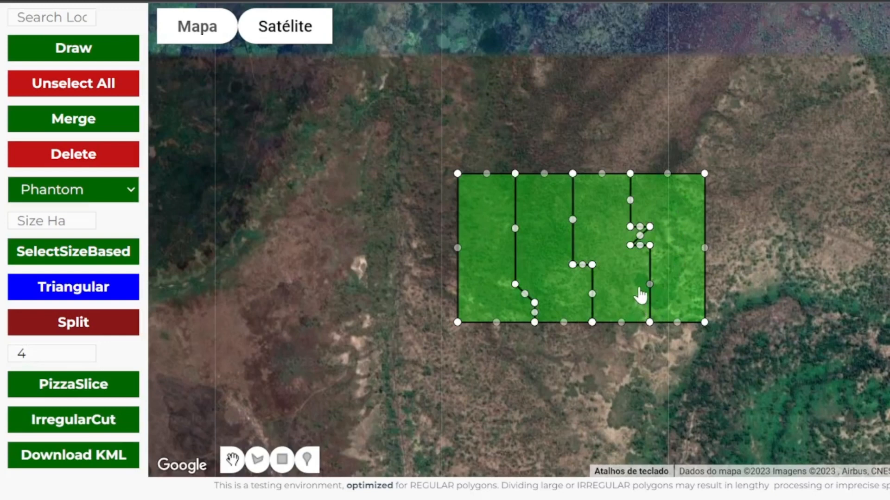
- Move the four split pieces apart in different directions, then delete them all
left_click_drag(486, 252, 416, 254)
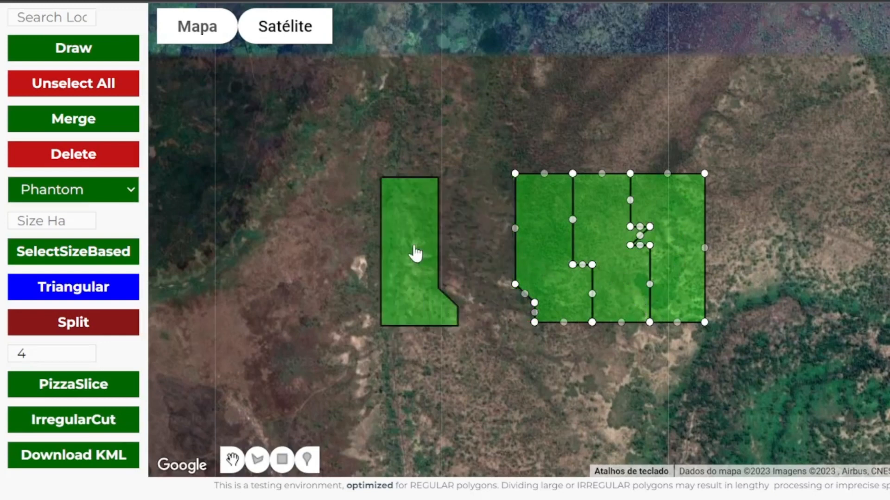
left_click_drag(541, 243, 512, 301)
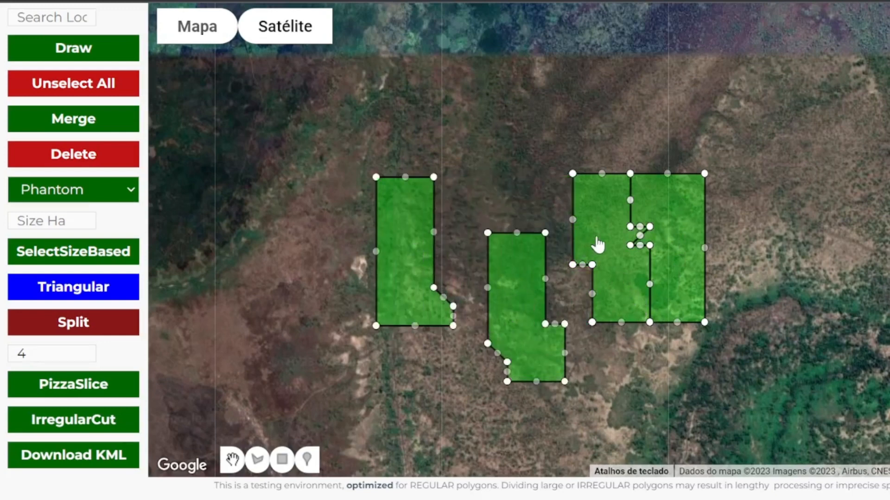
left_click_drag(597, 245, 555, 146)
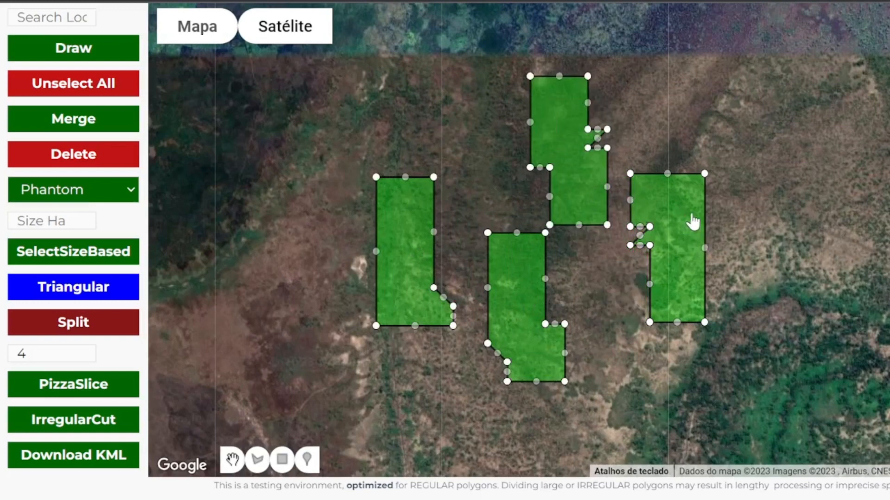
left_click_drag(693, 222, 739, 228)
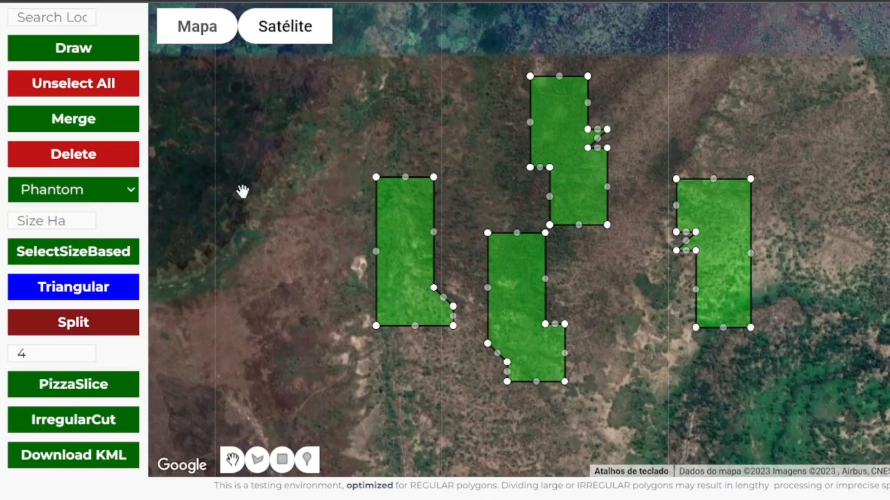
left_click(108, 162)
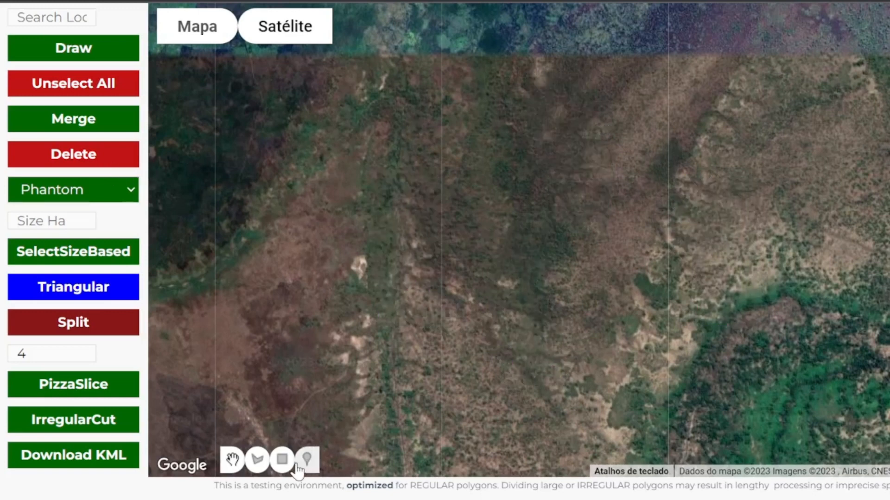
- Draw a larger rectangle on the same land and split it with IrregularCut using a size of 0.5 ha
left_click(282, 459)
left_click_drag(400, 162, 719, 346)
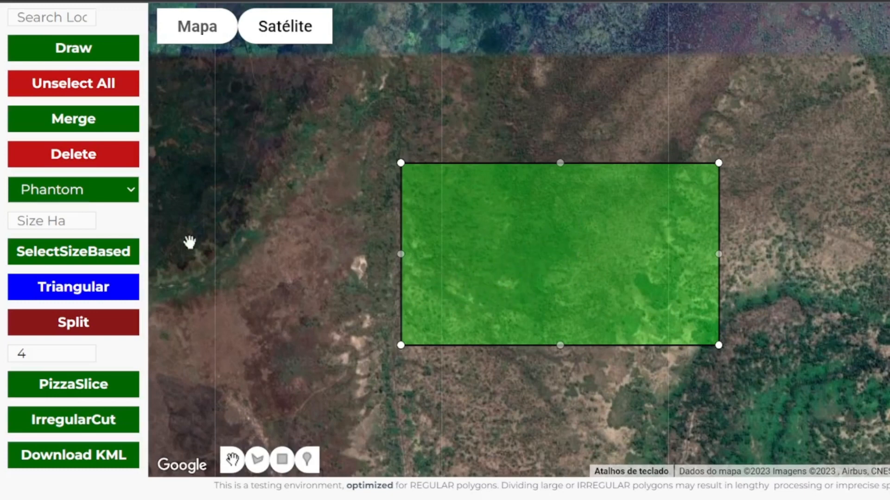
left_click(37, 221)
type("0.5")
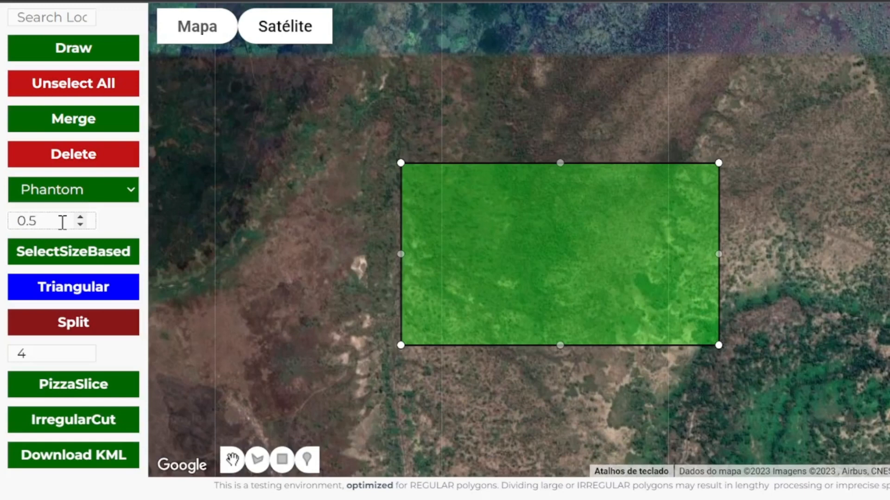
left_click(63, 431)
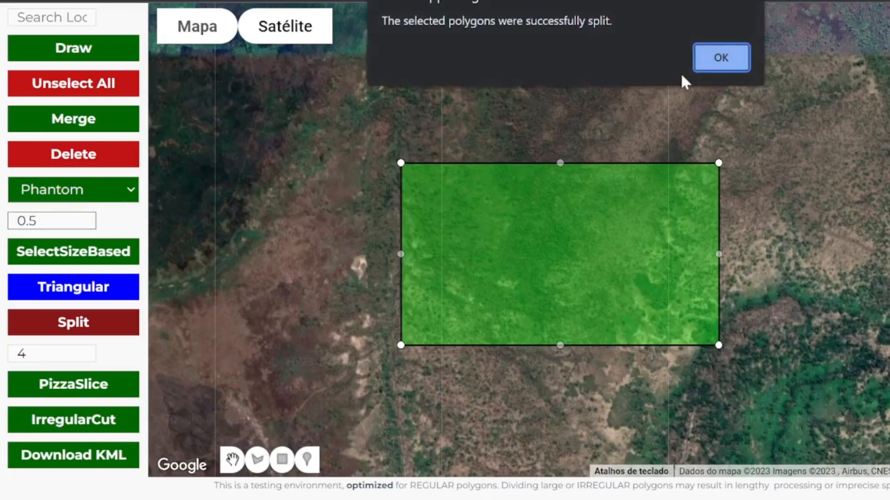
key("Return")
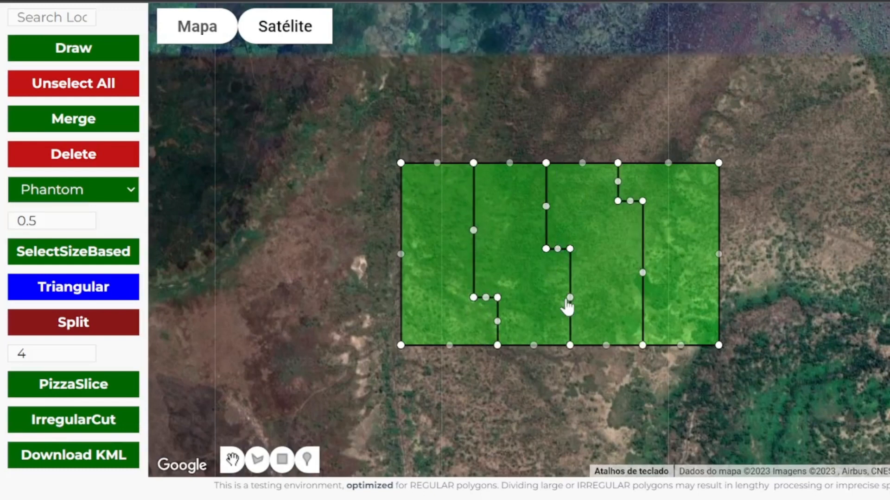
- Spread the pieces by shifting the two eastern ones east, the westernmost west and the remaining one south, then delete all four
left_click_drag(675, 246, 721, 230)
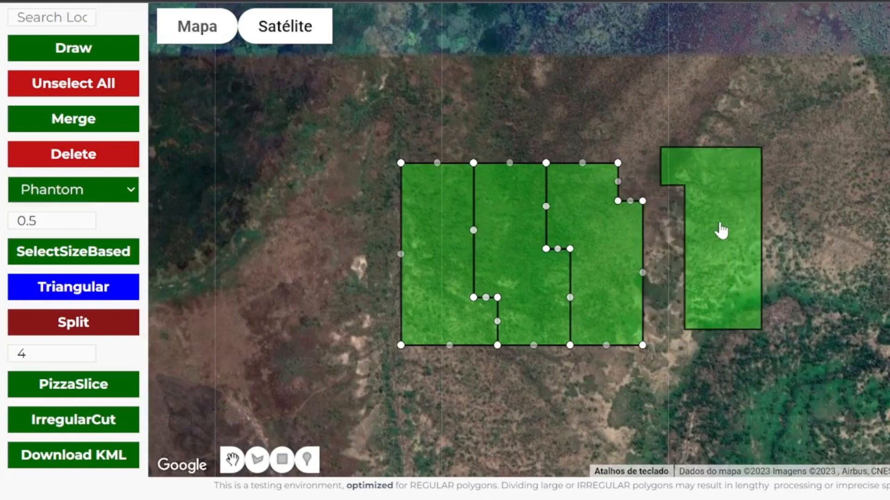
left_click_drag(615, 249, 636, 250)
left_click_drag(455, 260, 393, 258)
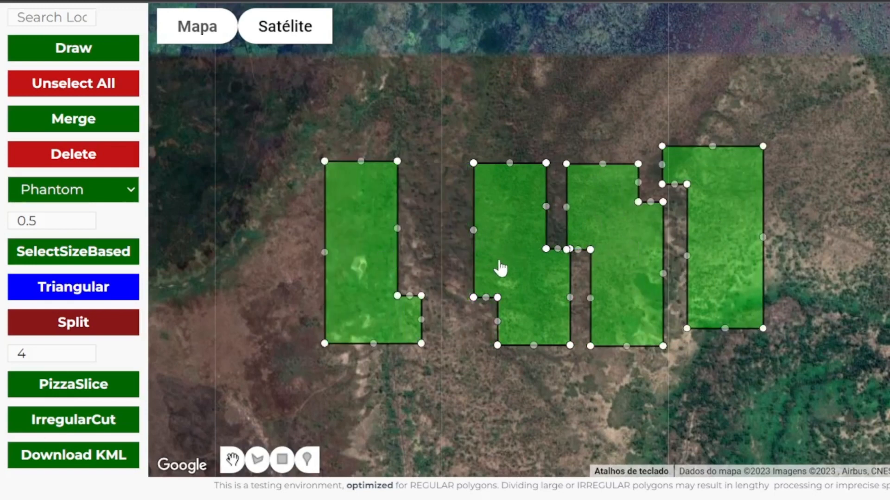
left_click_drag(501, 264, 500, 320)
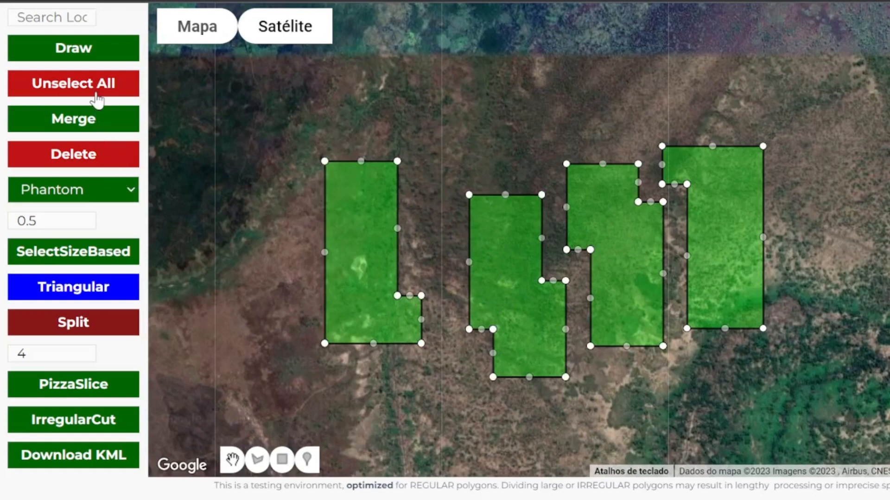
left_click(82, 154)
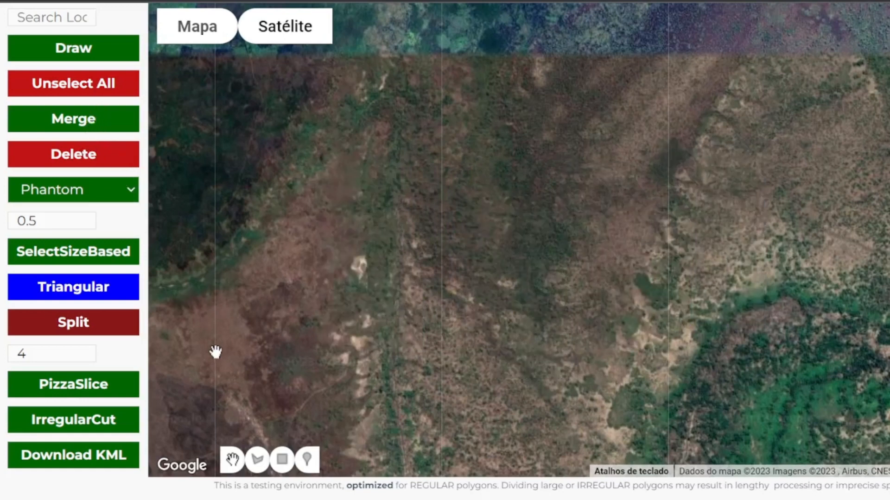
- Draw another rectangle on the cleared land and split it with IrregularCut using a size of 0.05 ha
left_click(278, 468)
mouse_move(413, 173)
left_mouse_down()
mouse_move(641, 350)
mouse_move(701, 359)
mouse_move(701, 347)
left_mouse_up()
left_click(40, 220)
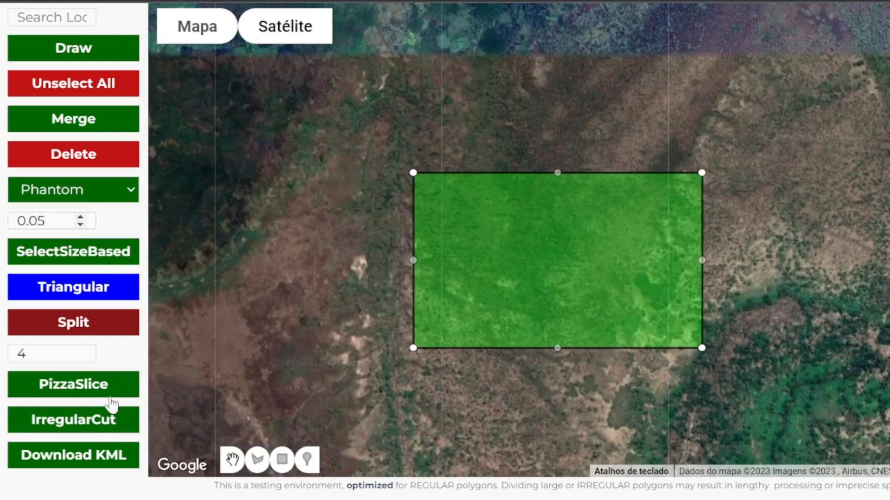
left_click(96, 424)
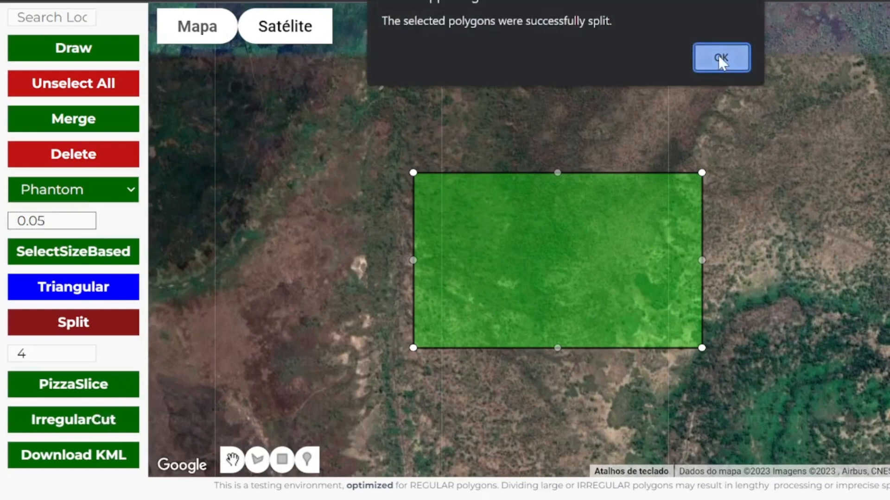
left_click(721, 58)
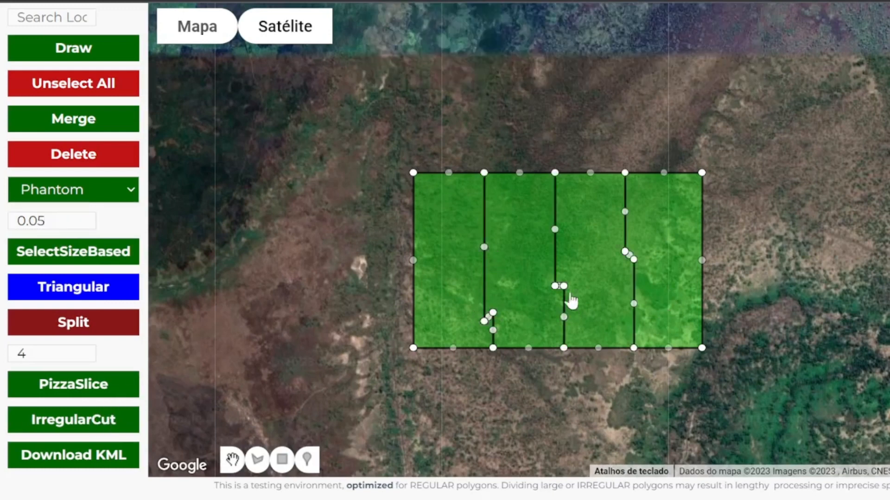
- Shift the three eastern pieces eastward to open gaps between them, then delete all the pieces
left_click_drag(653, 254, 705, 244)
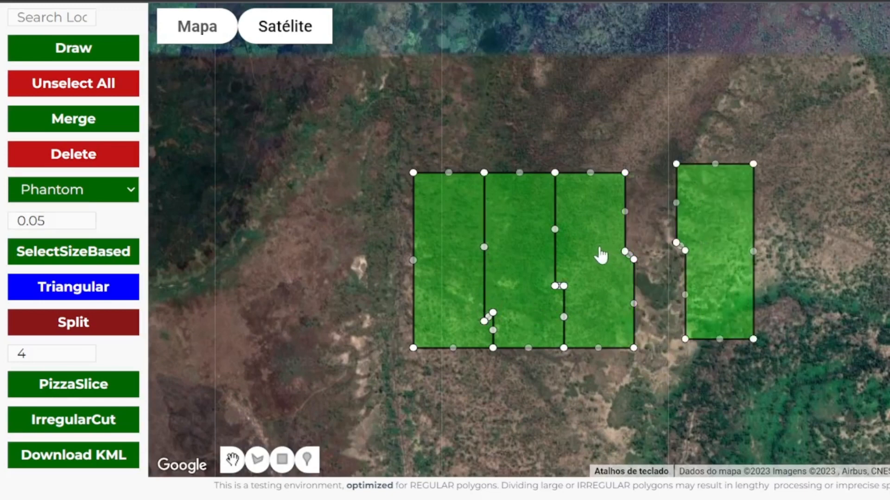
left_click_drag(601, 254, 624, 252)
left_click_drag(534, 260, 544, 260)
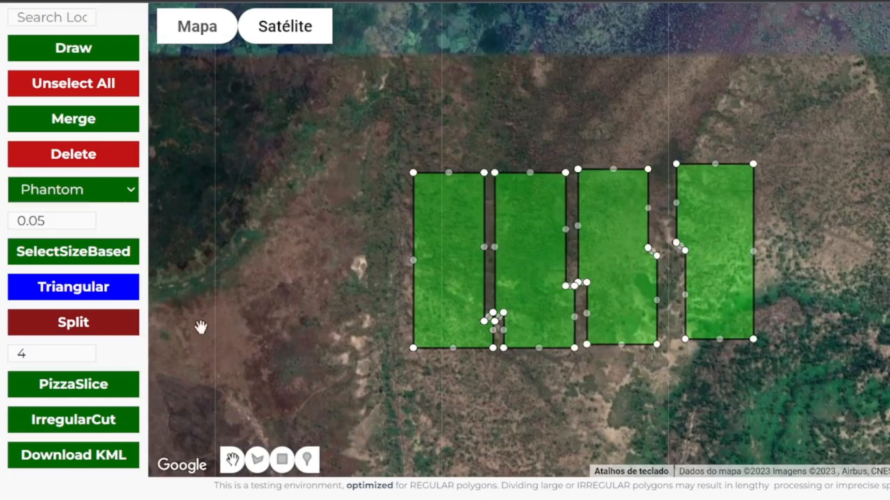
left_click(111, 157)
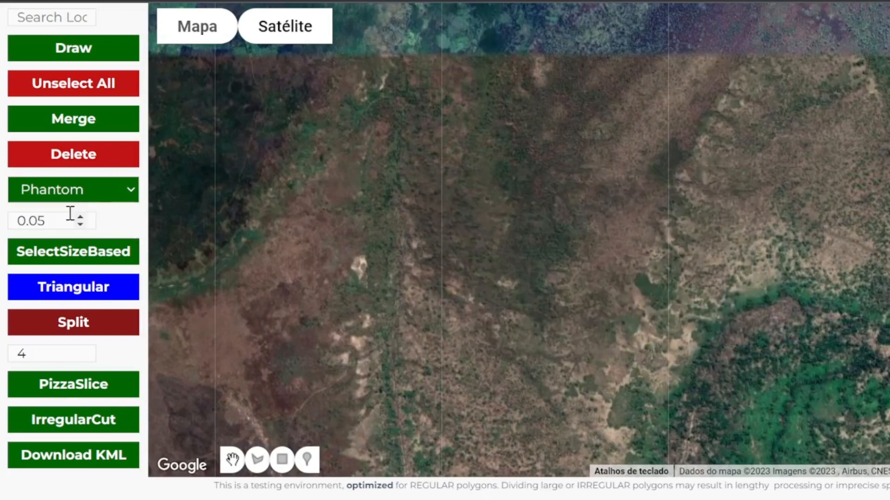
- Set the size to 0.005 ha, draw a new rectangle on the same land and split it with IrregularCut
left_click(54, 222)
left_click(278, 460)
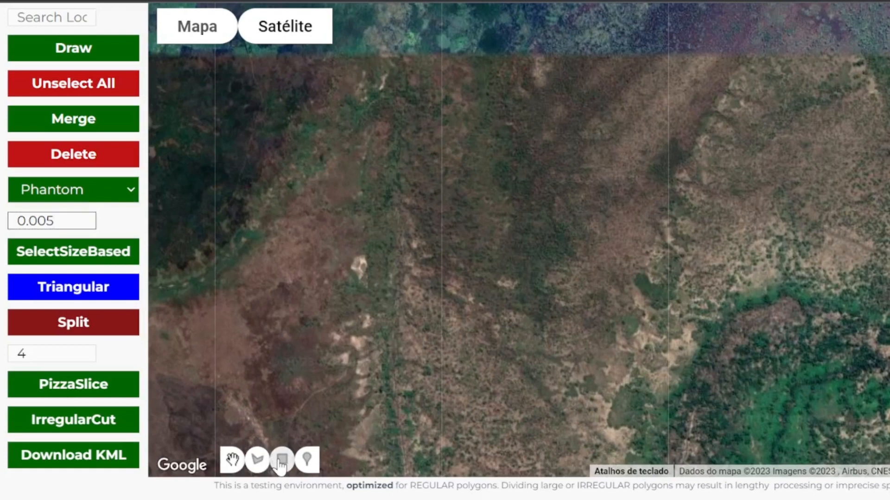
left_click_drag(422, 189, 564, 271)
left_click_drag(626, 303, 676, 329)
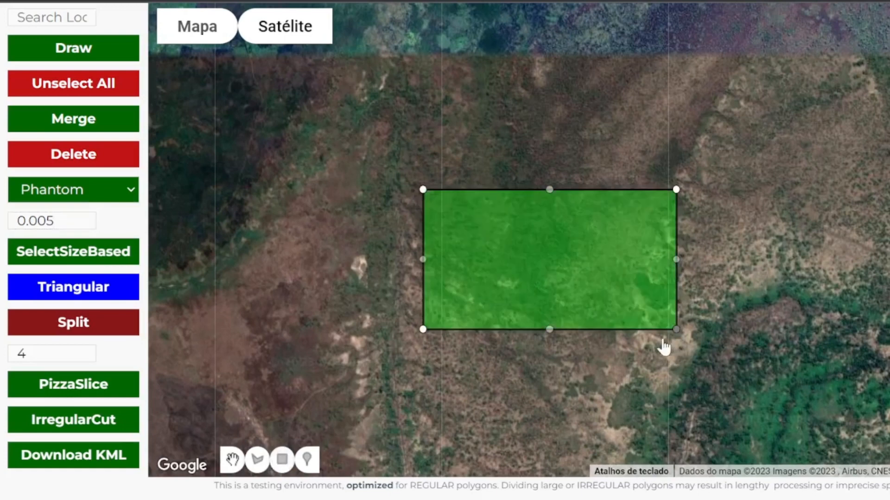
left_click(114, 434)
key("Return")
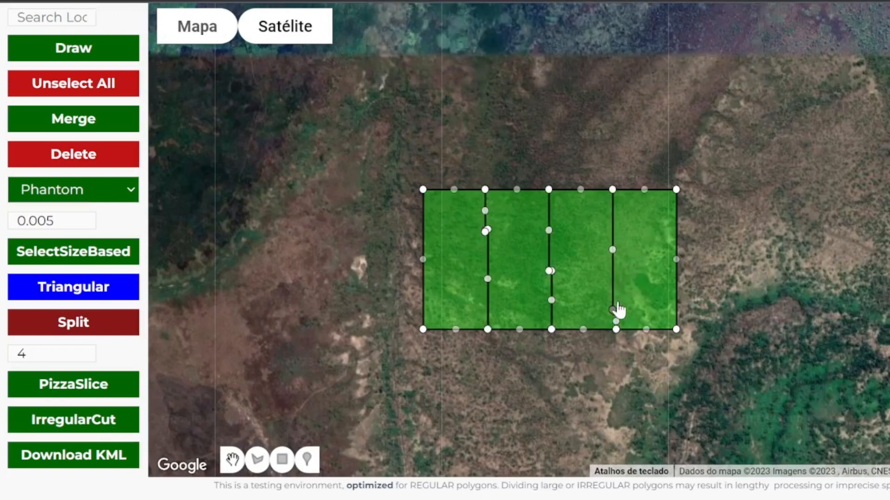
- Separate the split pieces by moving the two eastern ones east and the westernmost one south-west
scroll(617, 320, "up", 2)
scroll(616, 322, "down", 2)
scroll(617, 325, "down", 1)
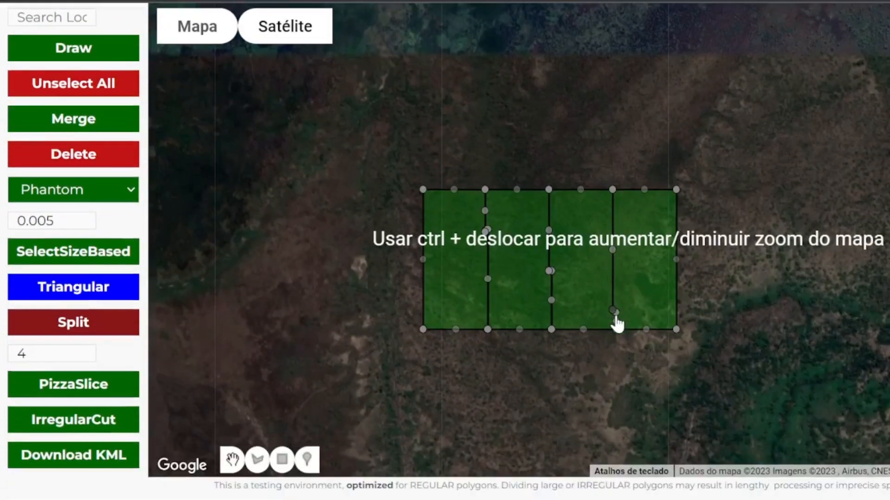
scroll(617, 323, "up", 1, "ctrl")
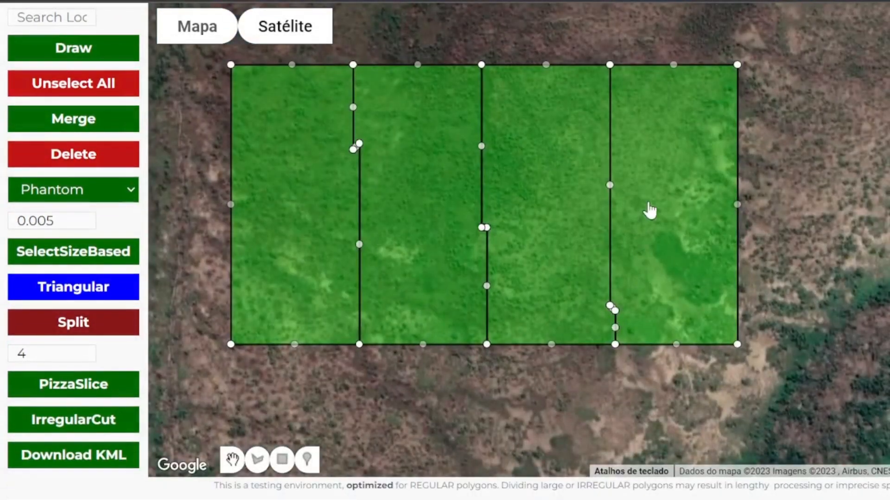
left_click_drag(645, 209, 699, 204)
left_click_drag(573, 214, 586, 214)
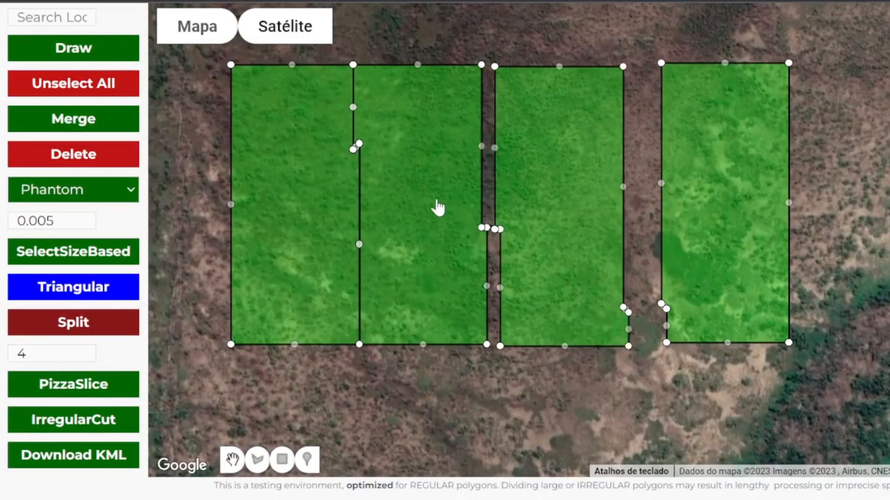
left_click_drag(315, 229, 293, 268)
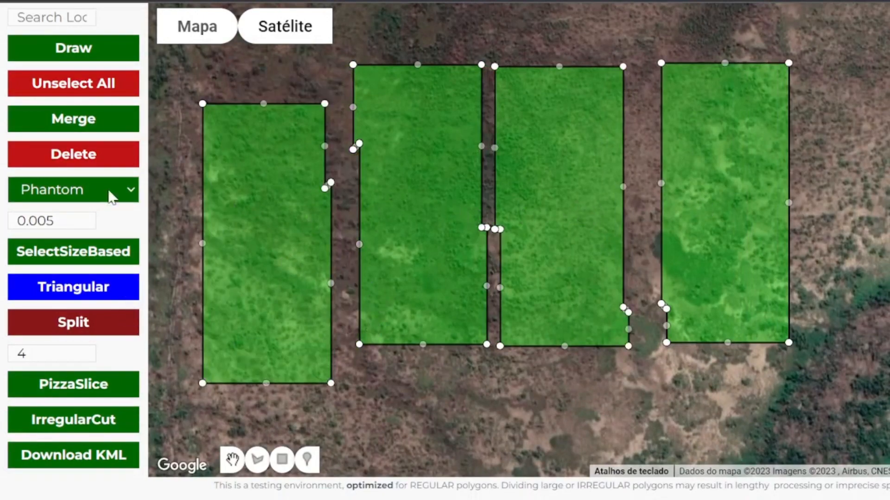
- Replace the old pieces with a new rectangle on the same land and split it with IrregularCut using a size of 0.0005 ha
left_click(85, 156)
left_click(282, 459)
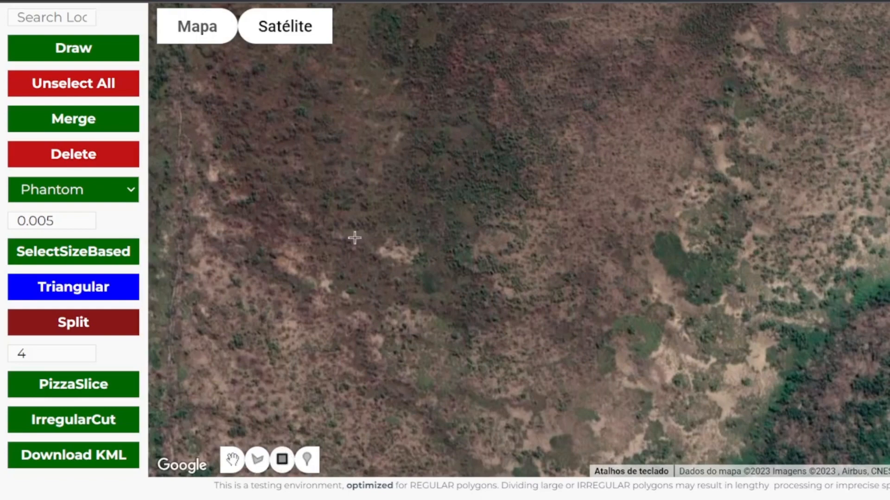
left_click_drag(369, 113, 814, 349)
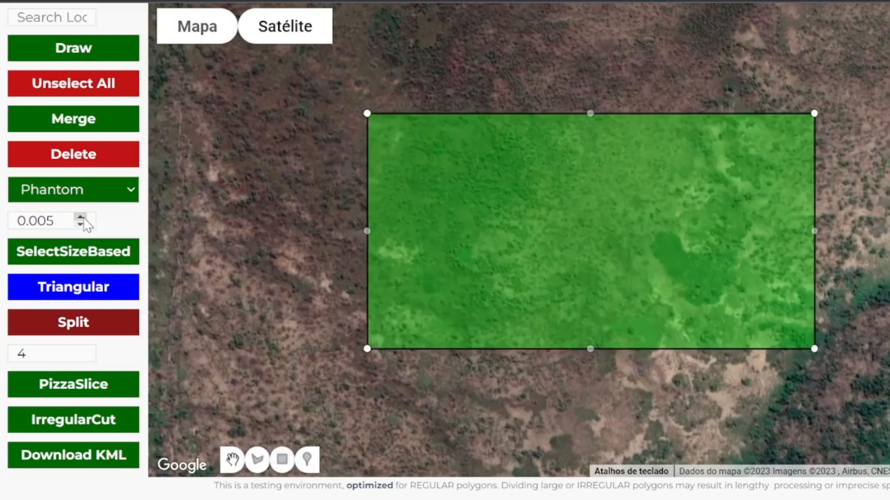
left_click(53, 217)
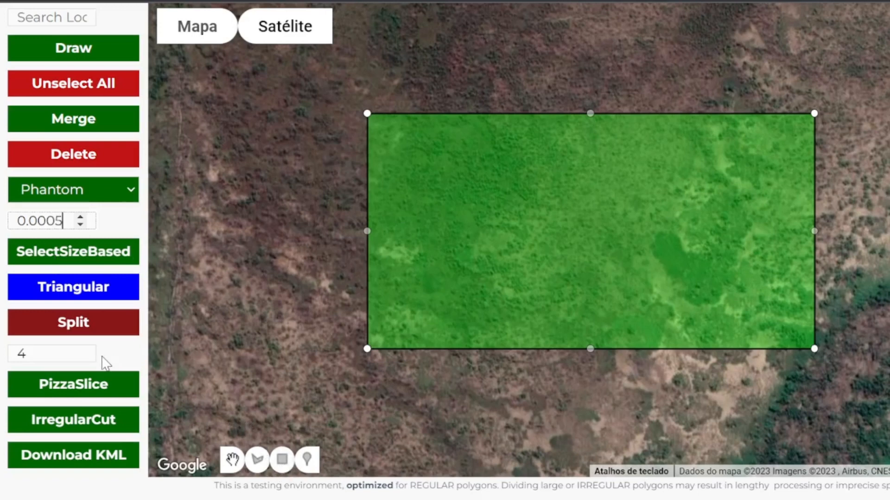
left_click(84, 422)
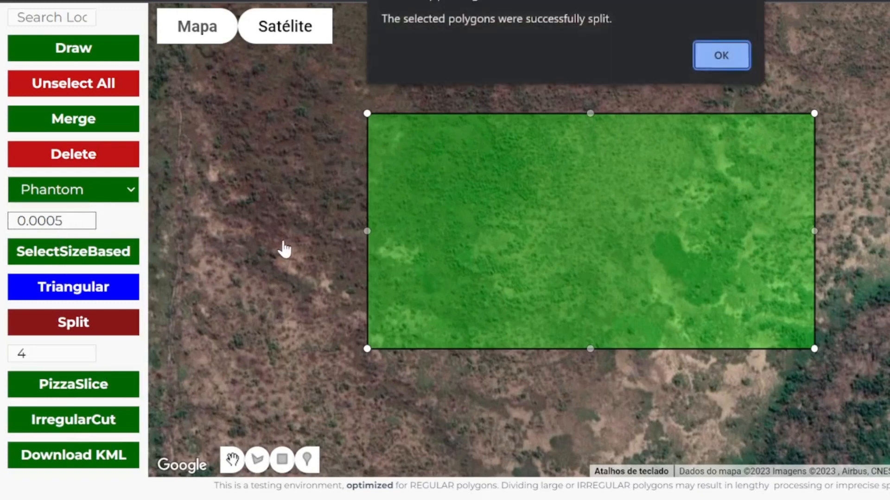
left_click(703, 65)
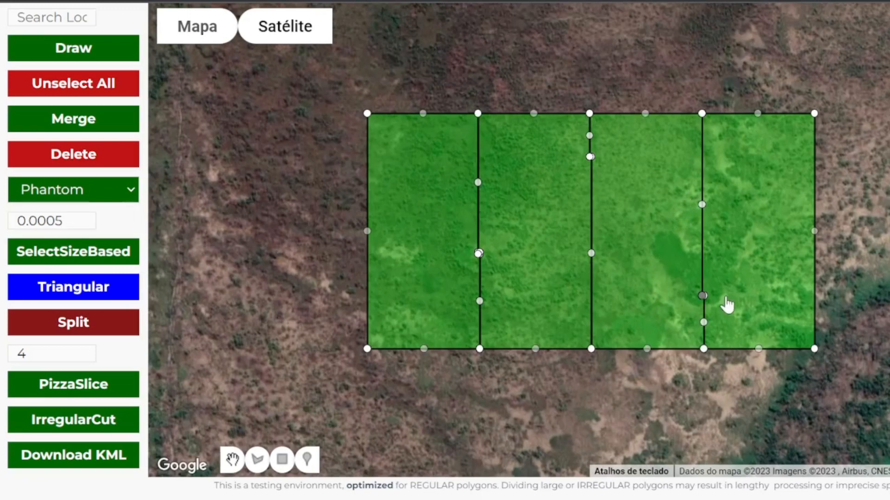
- Spread the four split pieces apart with gaps between them, staggering the first and third southward and the second and fourth northward
left_click_drag(784, 251, 810, 236)
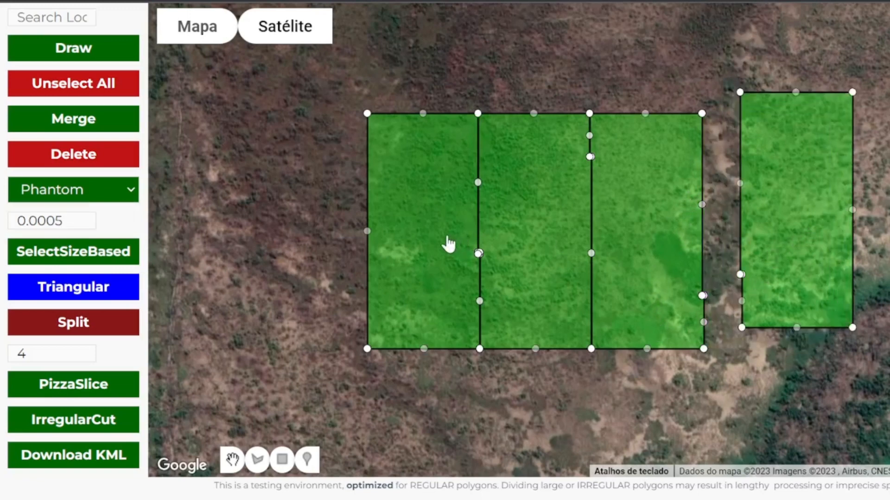
left_click_drag(447, 244, 344, 246)
left_click_drag(512, 232, 464, 232)
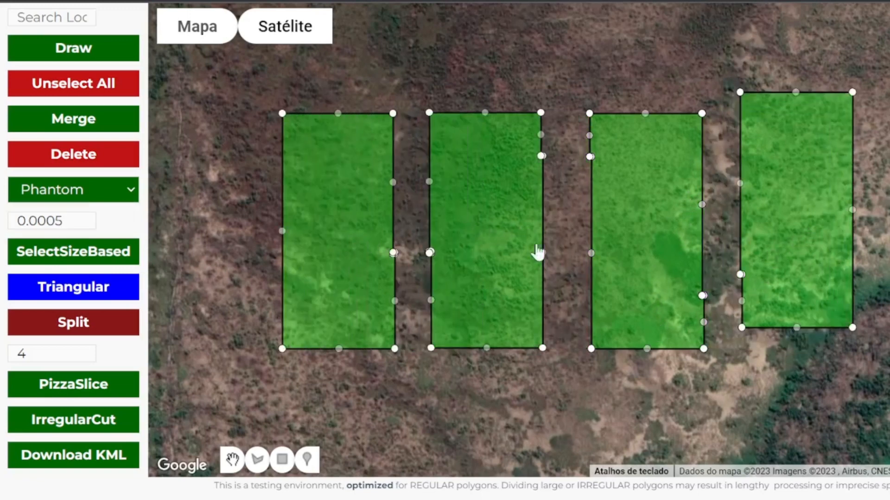
left_click_drag(663, 218, 663, 264)
left_click_drag(780, 204, 770, 173)
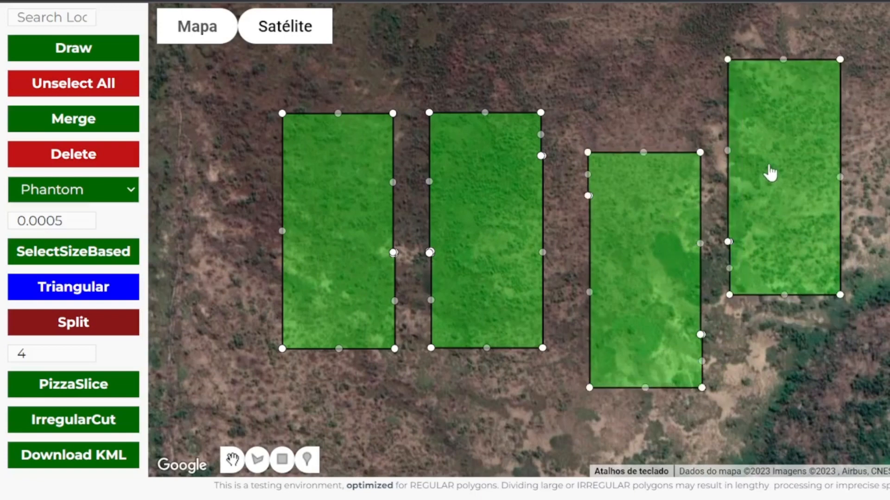
left_click_drag(359, 210, 358, 258)
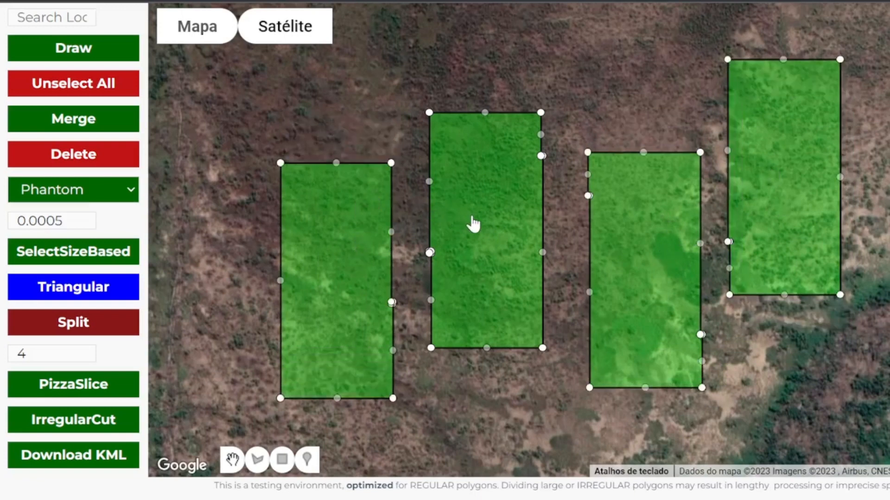
left_click_drag(472, 222, 480, 165)
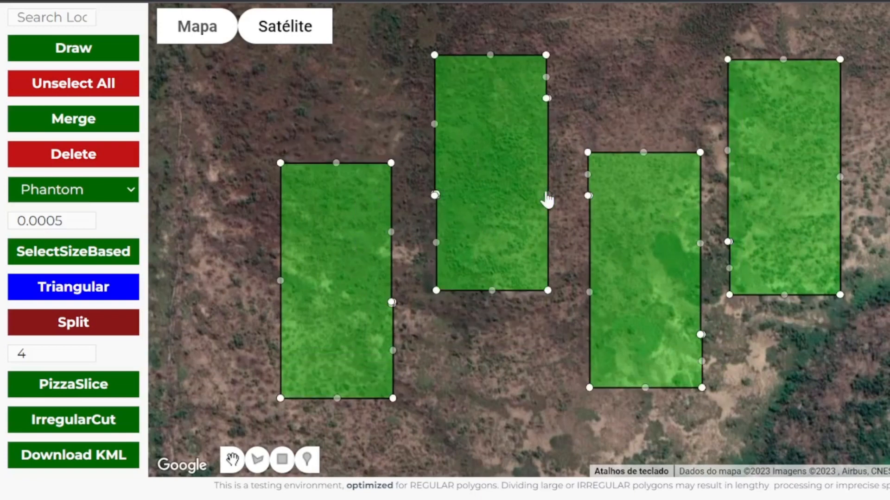
left_click(68, 224)
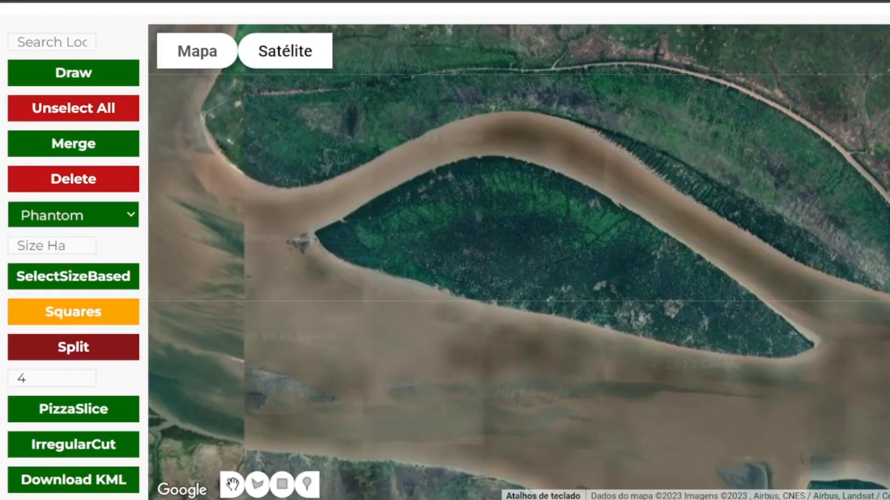
- Trace the shoreline of the river island with a closed polygon
left_click(257, 484)
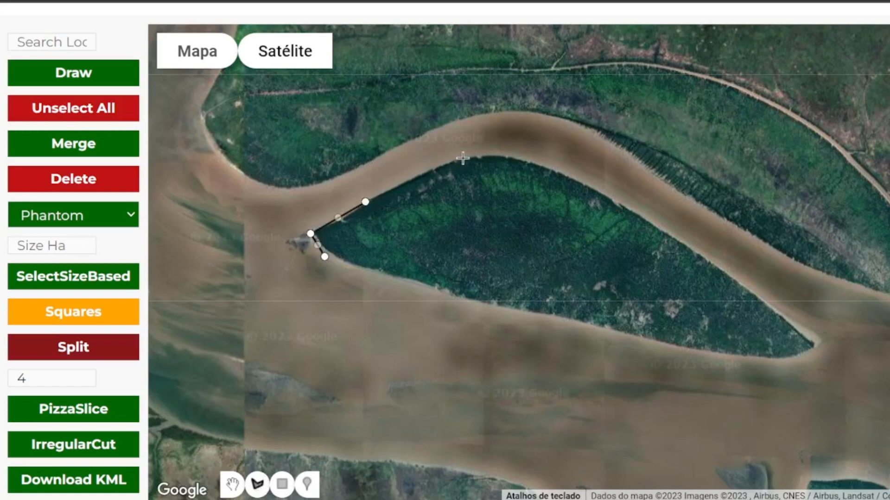
left_click(529, 153)
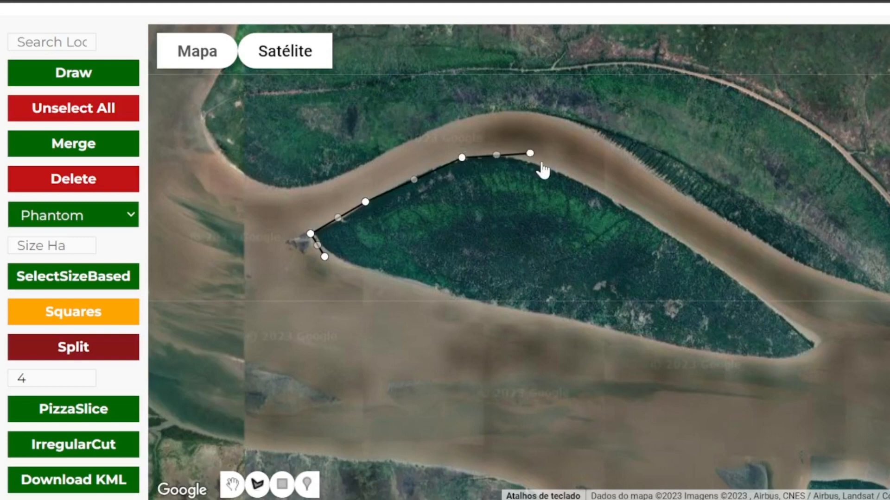
left_click(612, 196)
left_click(733, 276)
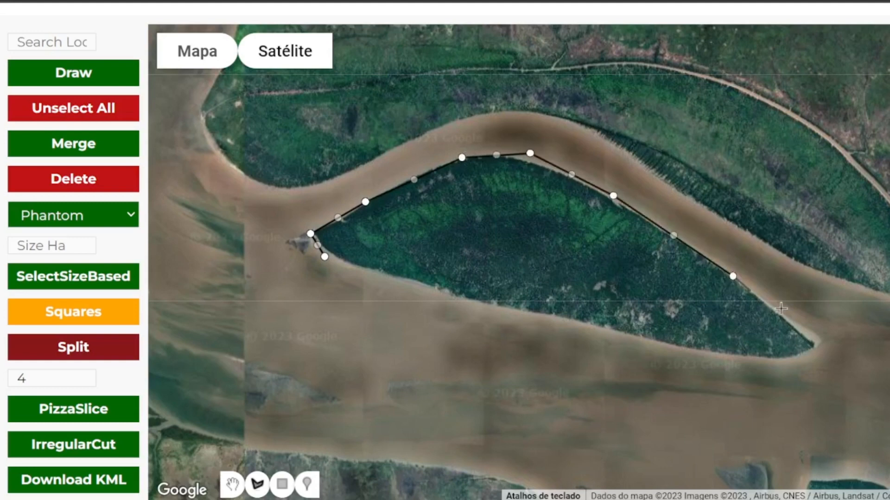
double_click(826, 342)
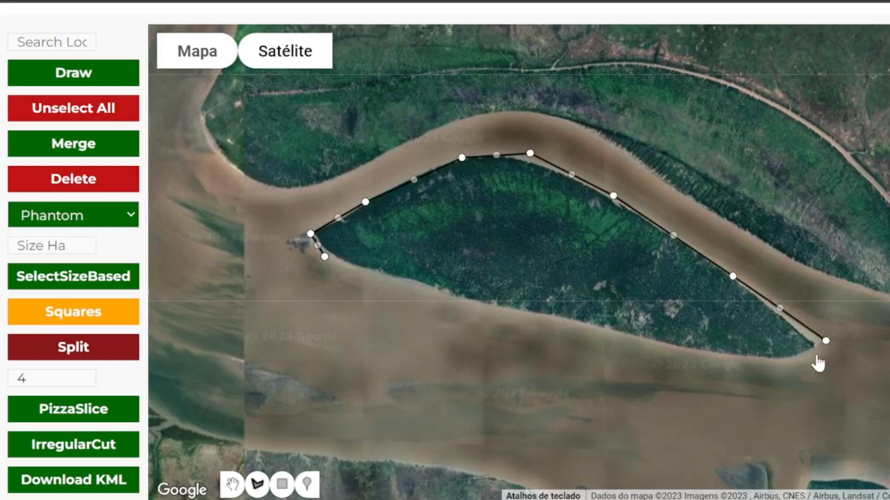
left_click(788, 361)
left_click(684, 351)
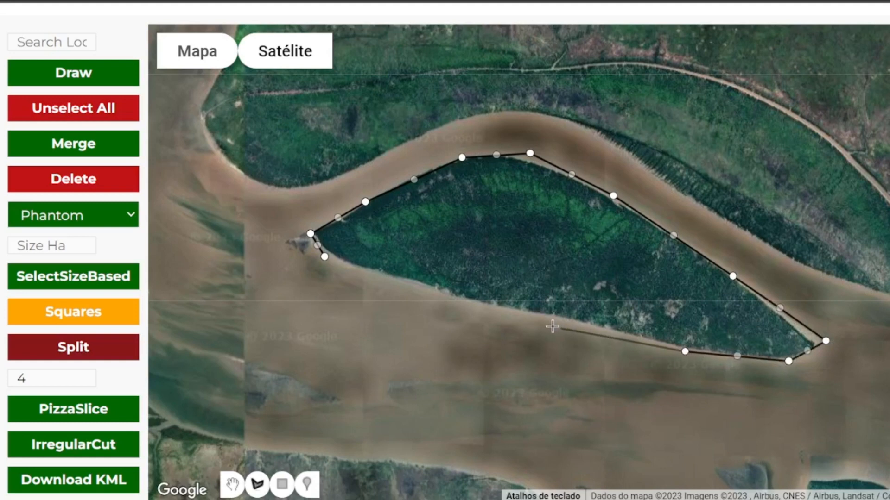
left_click(518, 312)
left_click(404, 285)
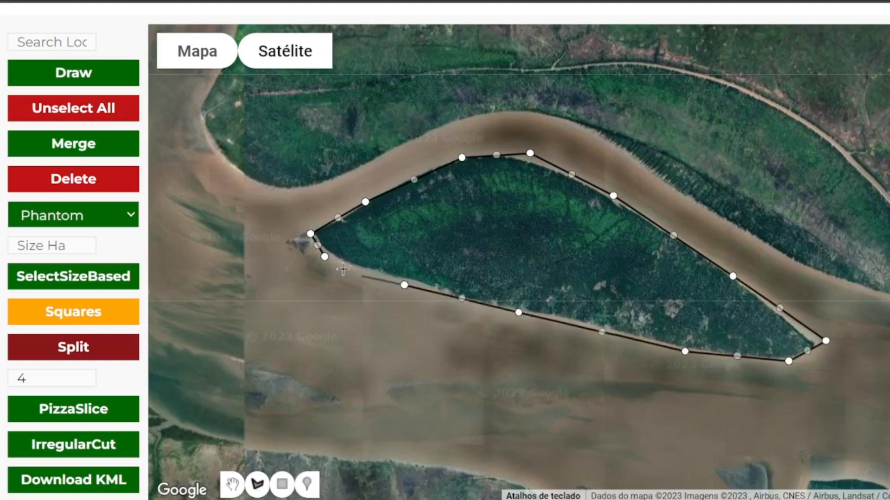
left_click(325, 256)
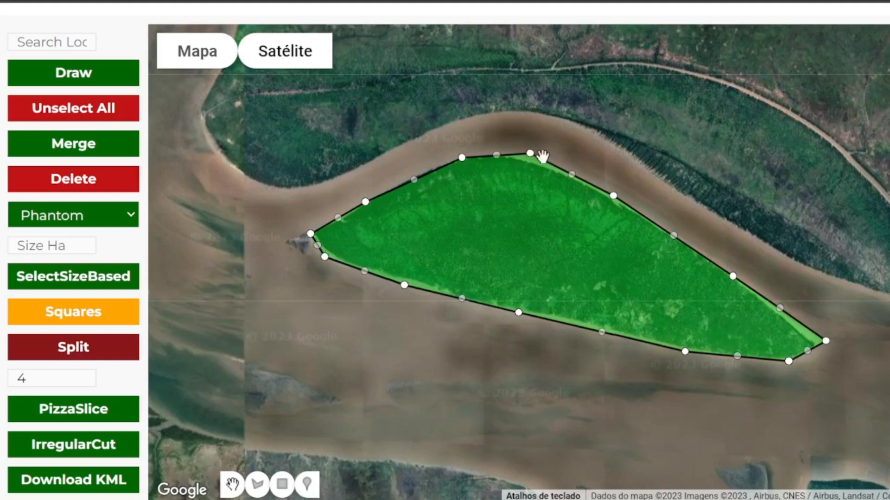
- Refine the island polygon by lowering its northern vertex and reshaping the western and eastern tips with extra vertices
left_click_drag(533, 159, 535, 165)
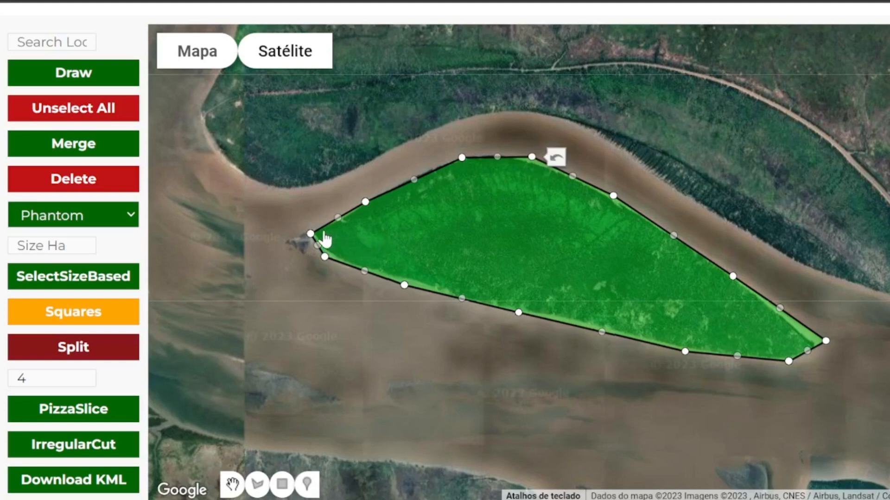
mouse_move(312, 254)
left_mouse_down()
mouse_move(319, 236)
mouse_move(302, 245)
mouse_move(316, 252)
left_mouse_up()
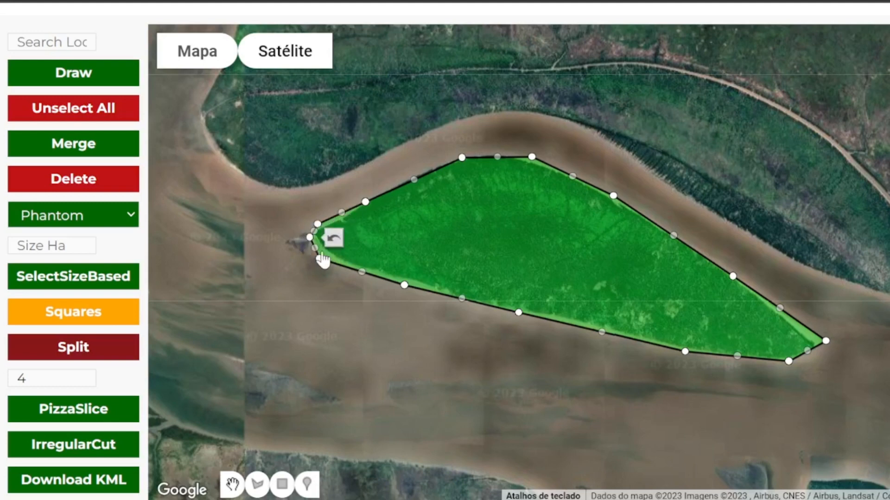
left_click_drag(818, 352, 810, 364)
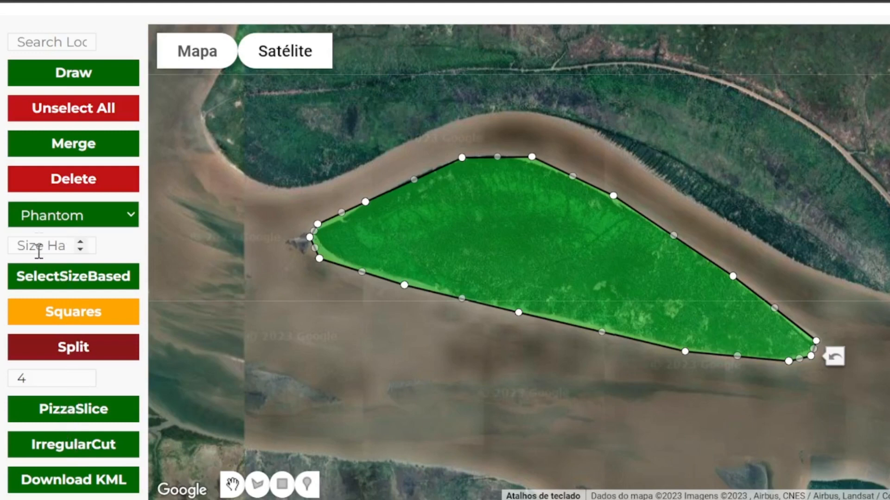
- Split the island polygon into 4 with IrregularCut, leaving the size empty, and pull the four pieces apart
left_click(68, 447)
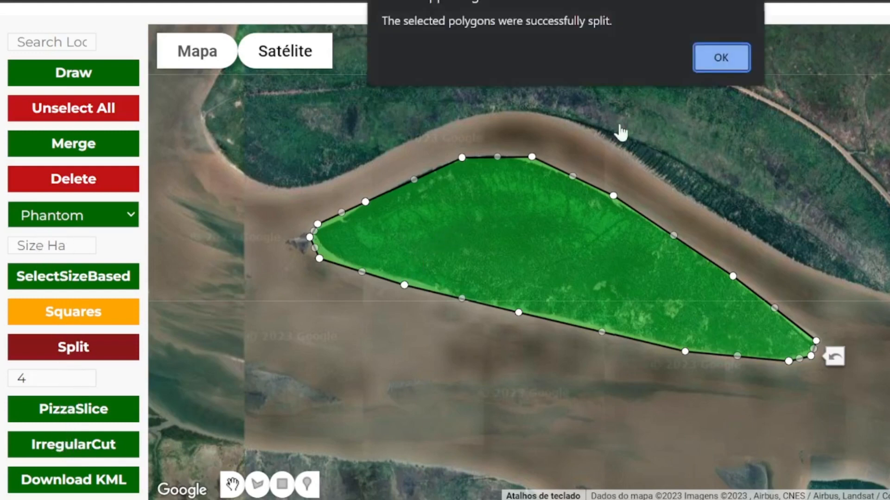
left_click(719, 70)
left_click_drag(720, 327, 787, 285)
left_click_drag(608, 285, 659, 336)
left_click_drag(510, 260, 543, 200)
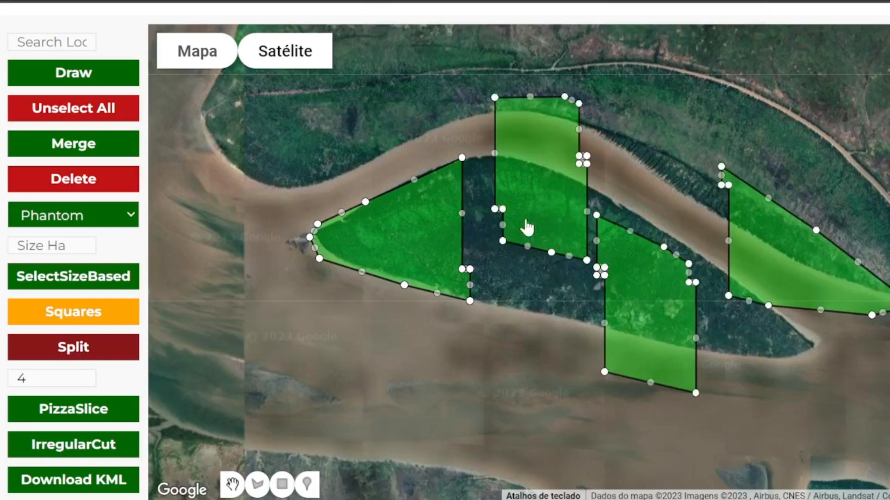
left_click_drag(388, 265, 347, 281)
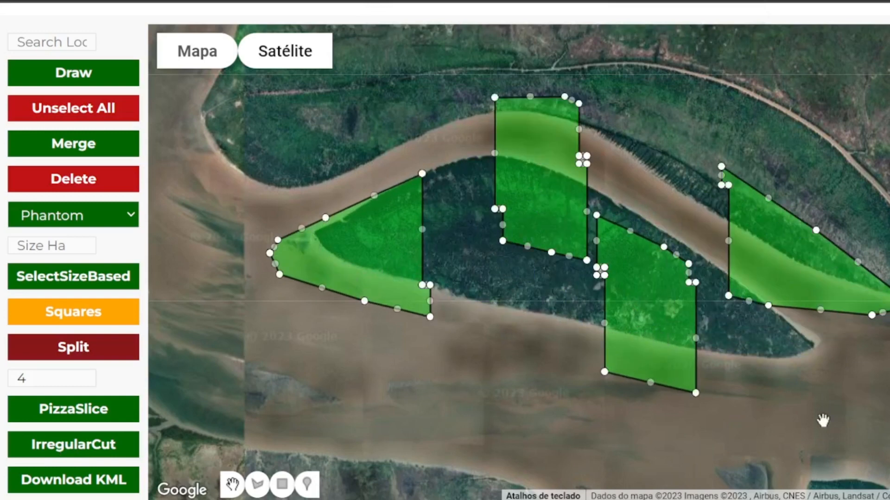
- Delete the split pieces and trace a new closed polygon slightly outside the same island's shoreline
left_click(119, 184)
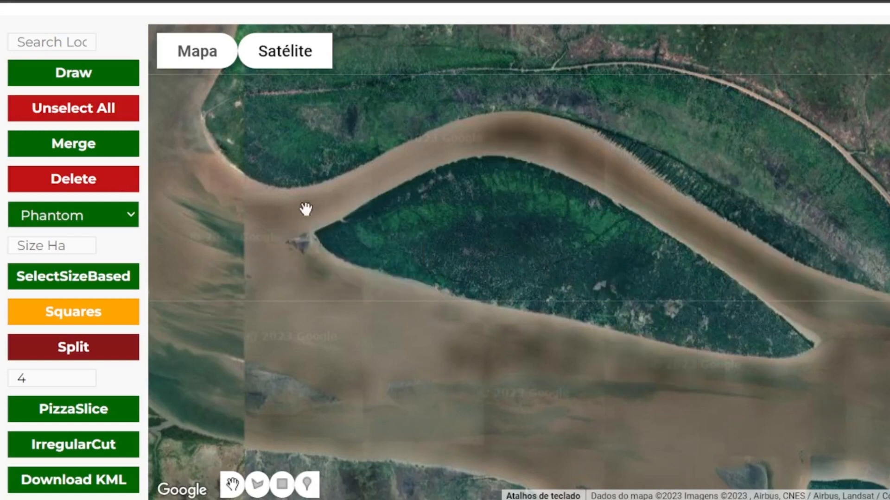
left_click(258, 484)
left_click(325, 217)
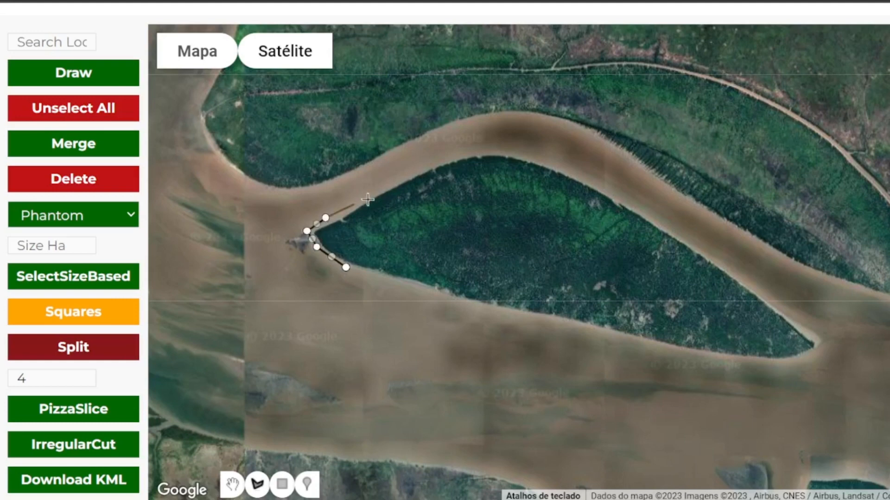
left_click(438, 161)
left_click(495, 146)
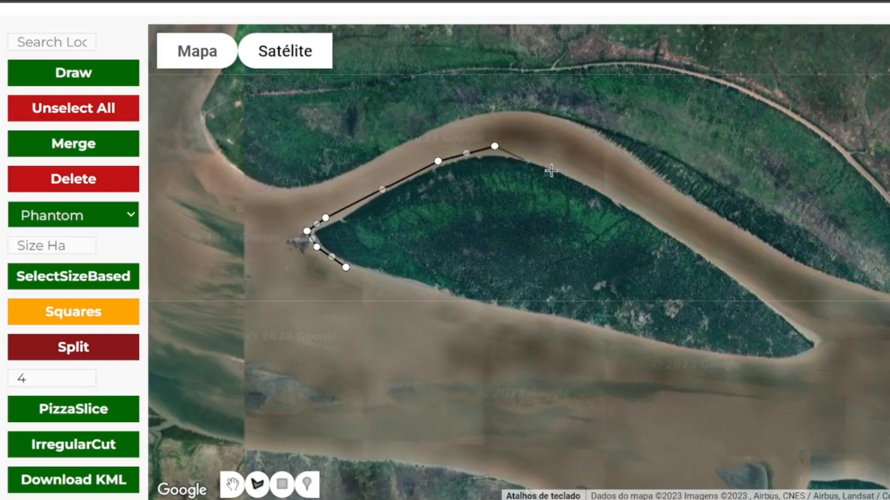
left_click(625, 195)
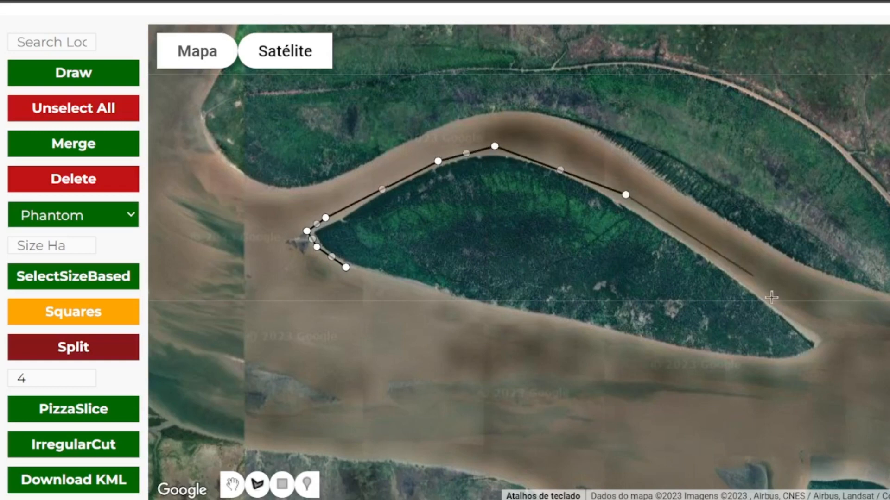
left_click(828, 345)
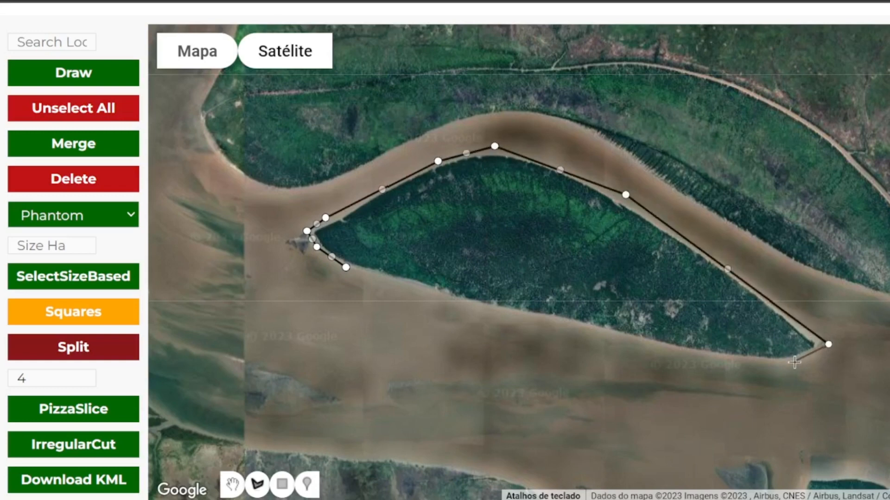
left_click(793, 361)
left_click(690, 354)
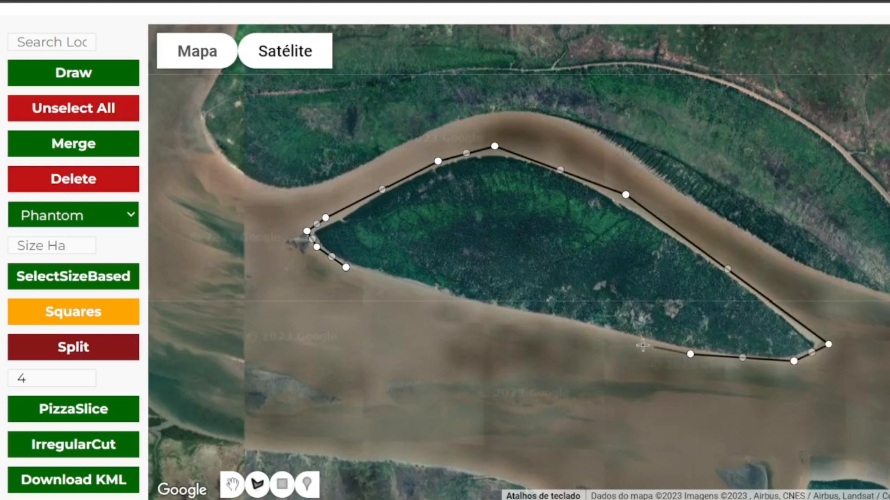
left_click(581, 331)
left_click(442, 296)
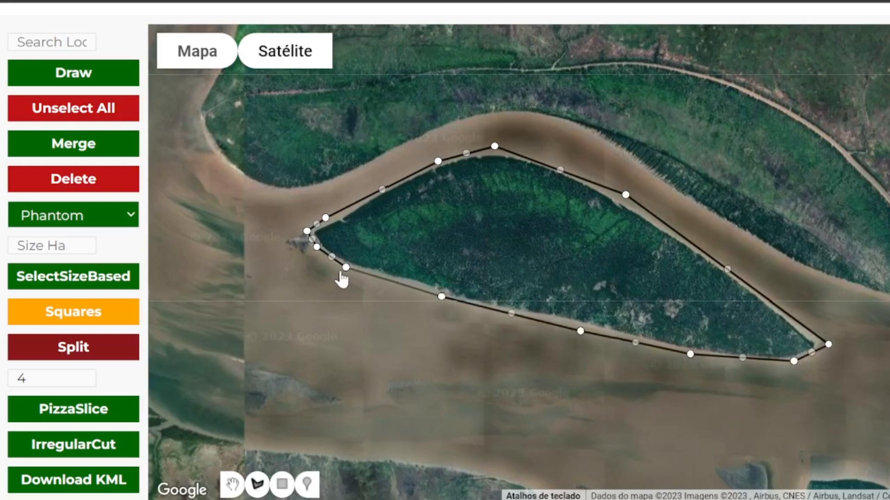
left_click(346, 268)
- Reshape the new polygon's eastern and western tips and round its northern edge by adding and moving vertices
mouse_move(827, 346)
left_mouse_down()
mouse_move(822, 335)
mouse_move(811, 352)
mouse_move(818, 358)
mouse_move(821, 340)
left_mouse_up()
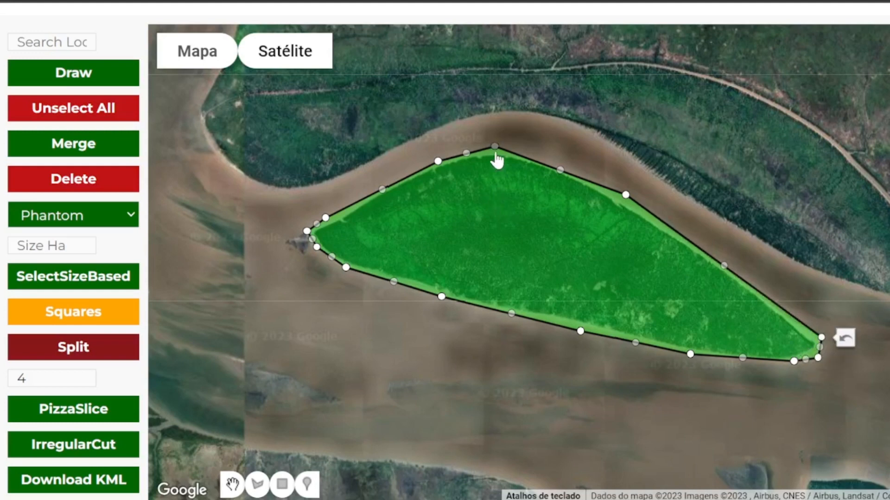
left_click_drag(564, 172, 568, 162)
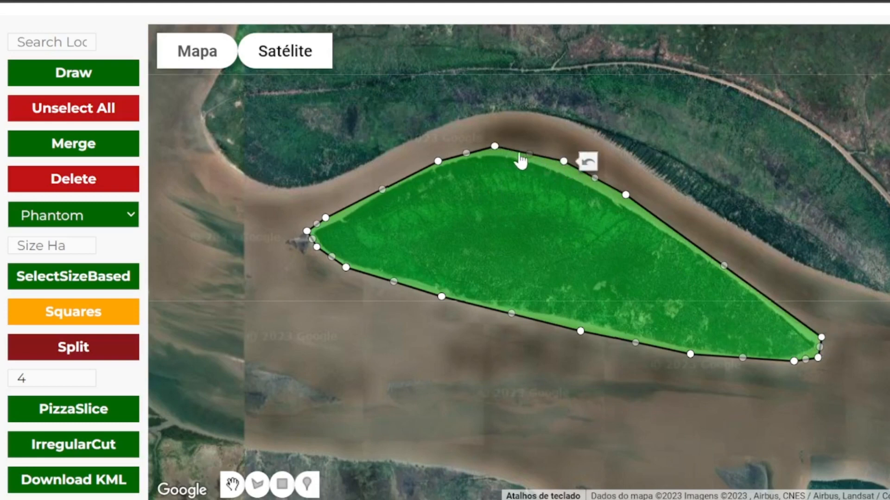
left_click_drag(496, 148, 496, 148)
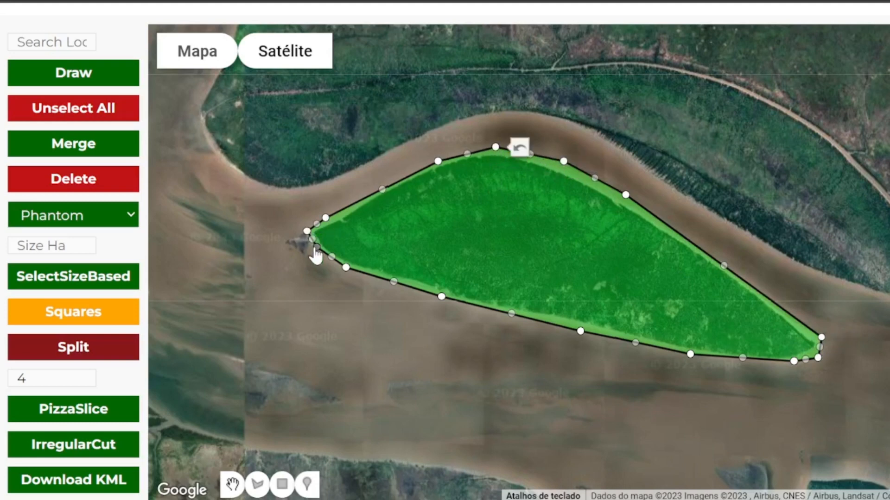
left_click_drag(316, 248, 317, 234)
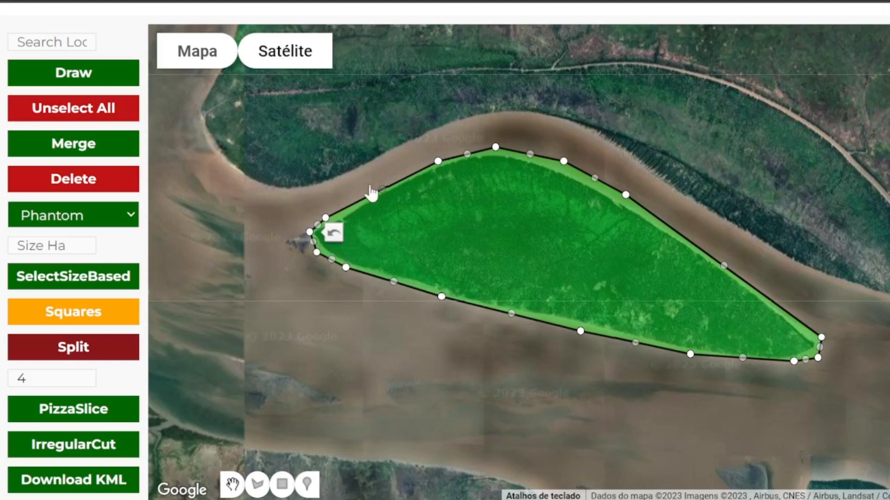
- Split the reshaped island polygon into 4 areas with IrregularCut, using a size of 0.5 ha
left_click_drag(223, 329, 203, 368)
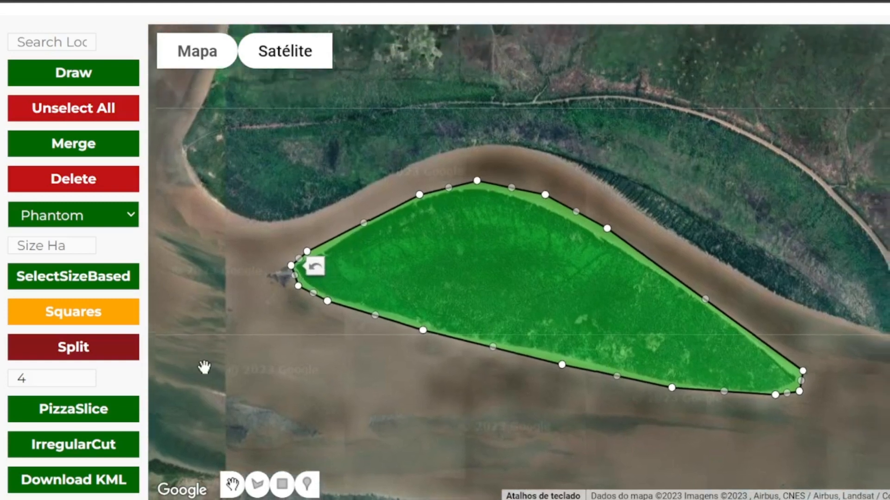
left_click(48, 242)
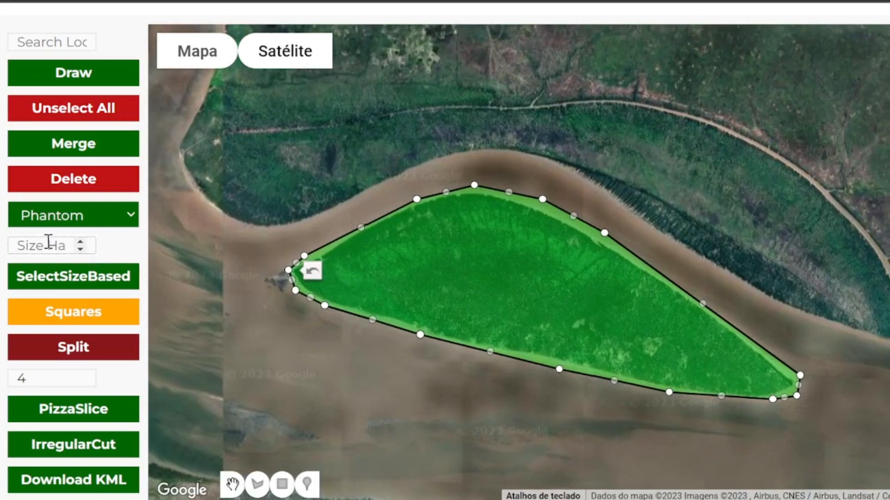
type("0.5")
left_click(79, 459)
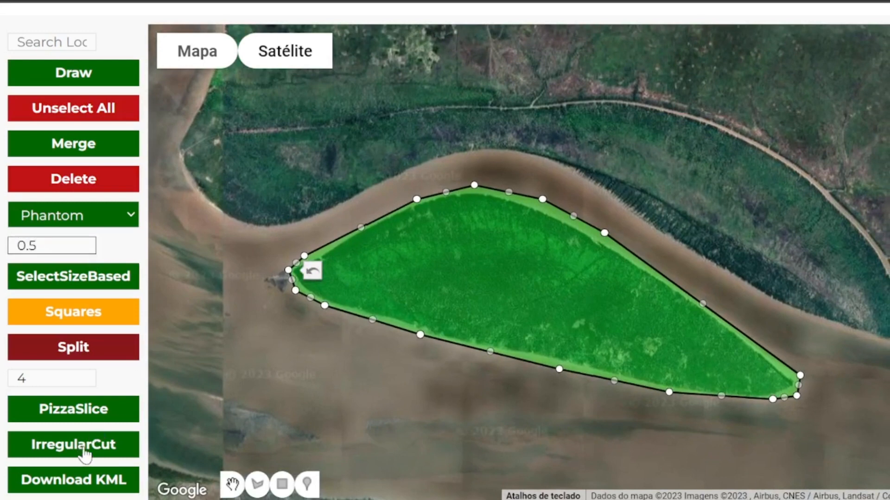
left_click(721, 58)
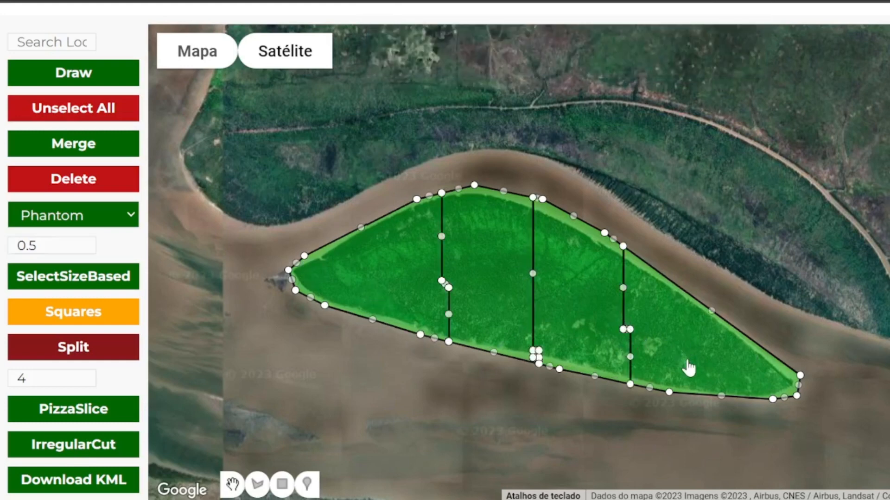
- Move the four island pieces apart on the map to inspect the cuts, and delete all of them
left_click_drag(688, 366, 737, 328)
left_click_drag(600, 288, 617, 237)
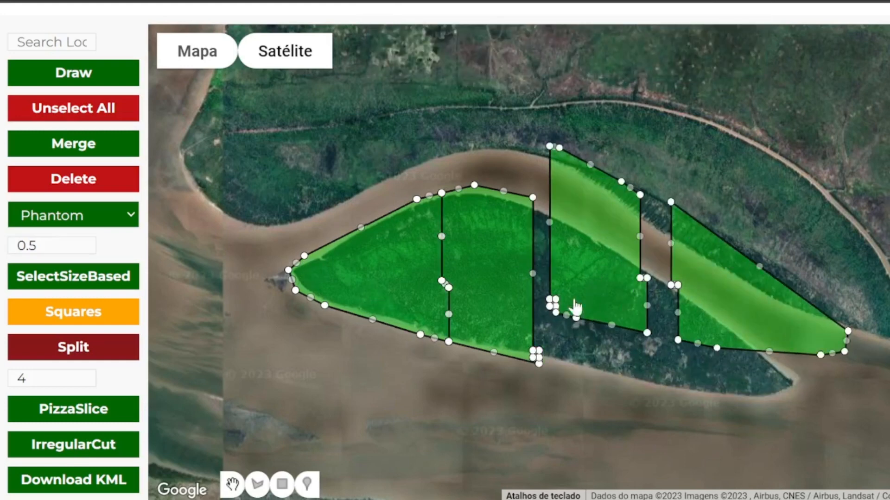
left_click_drag(489, 305, 493, 263)
left_click_drag(379, 298, 326, 292)
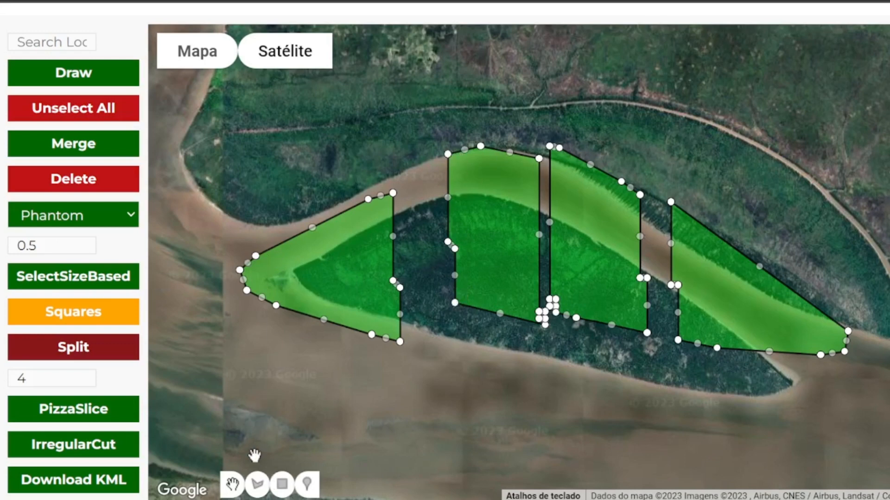
left_click(107, 187)
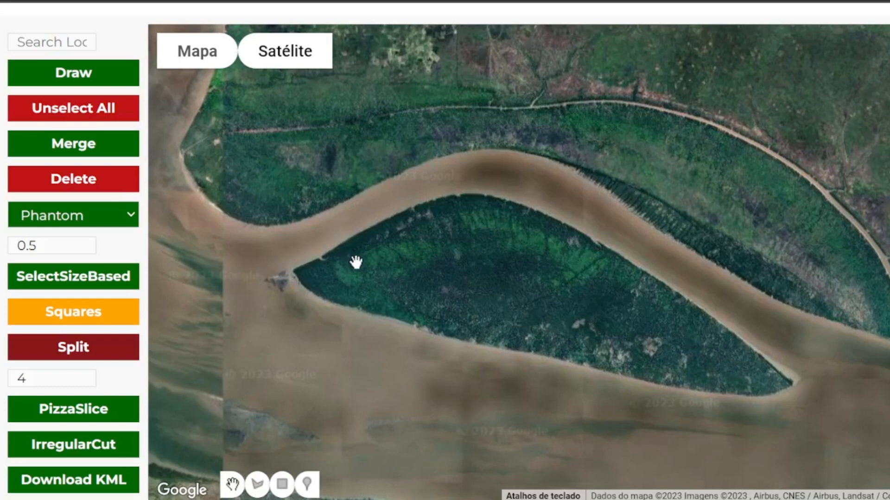